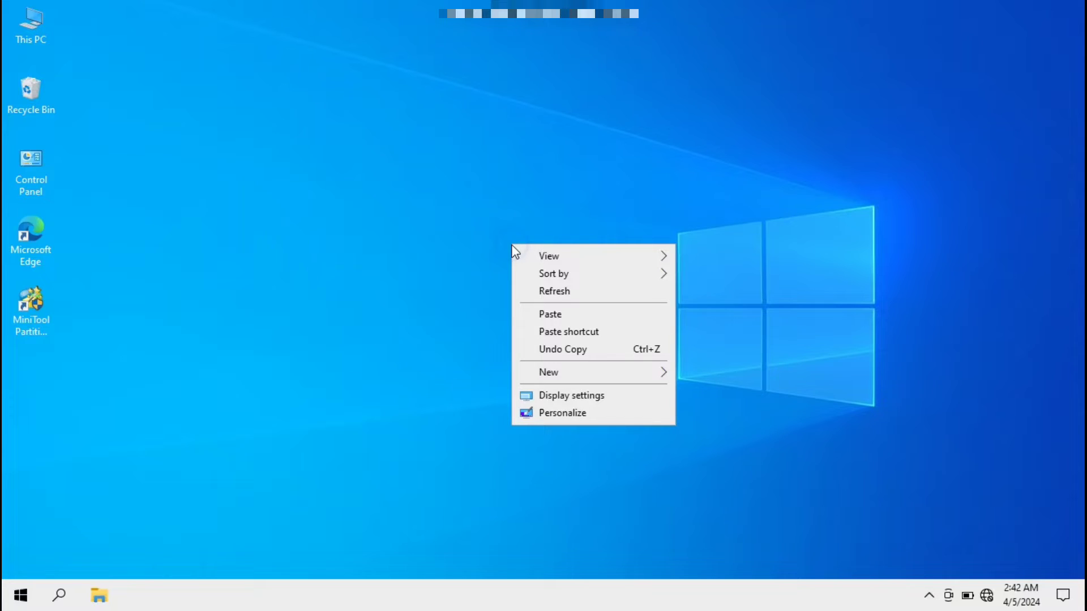
Refresh the desktop and turn on Airplane mode to take the computer offline.
click(559, 291)
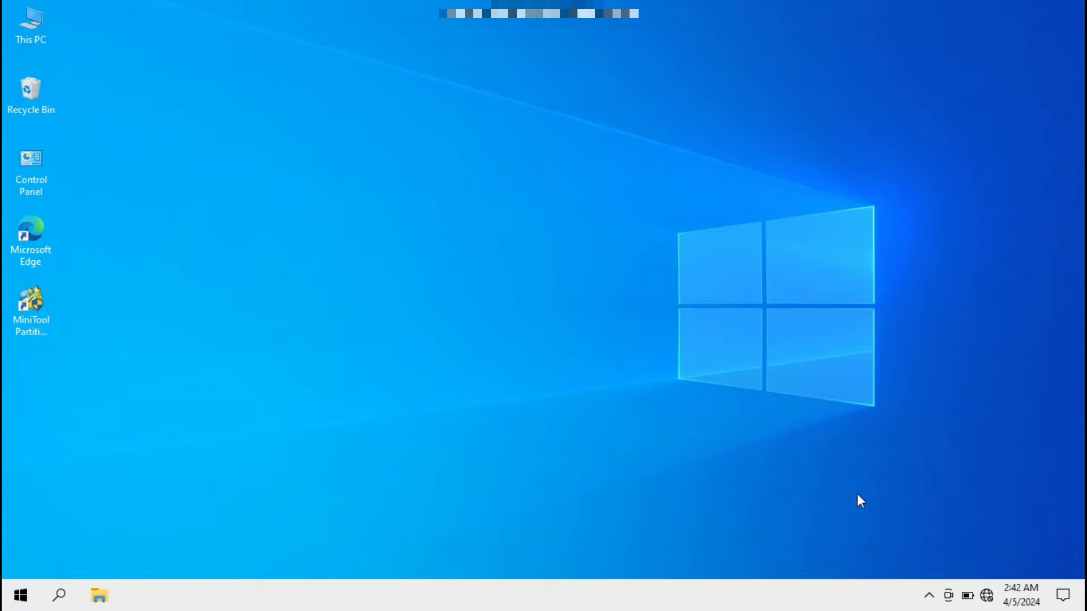
click(987, 595)
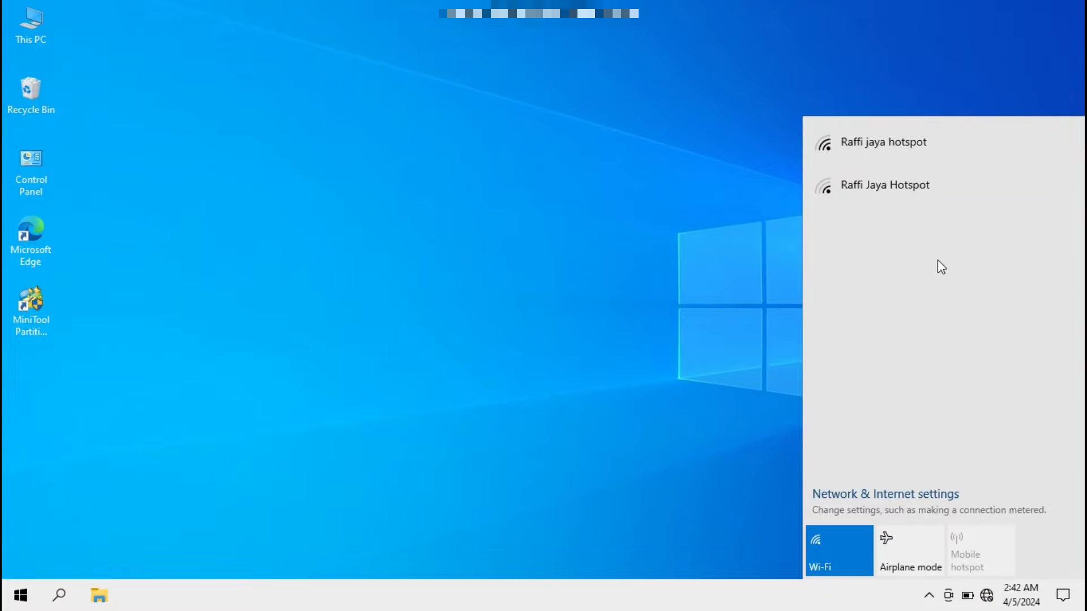
click(900, 548)
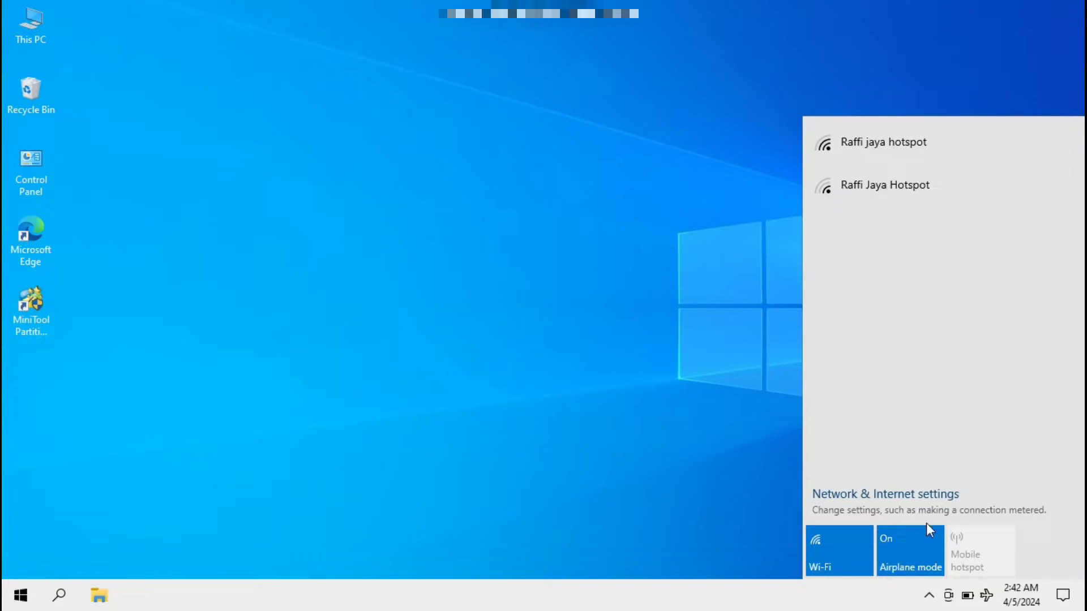
click(776, 514)
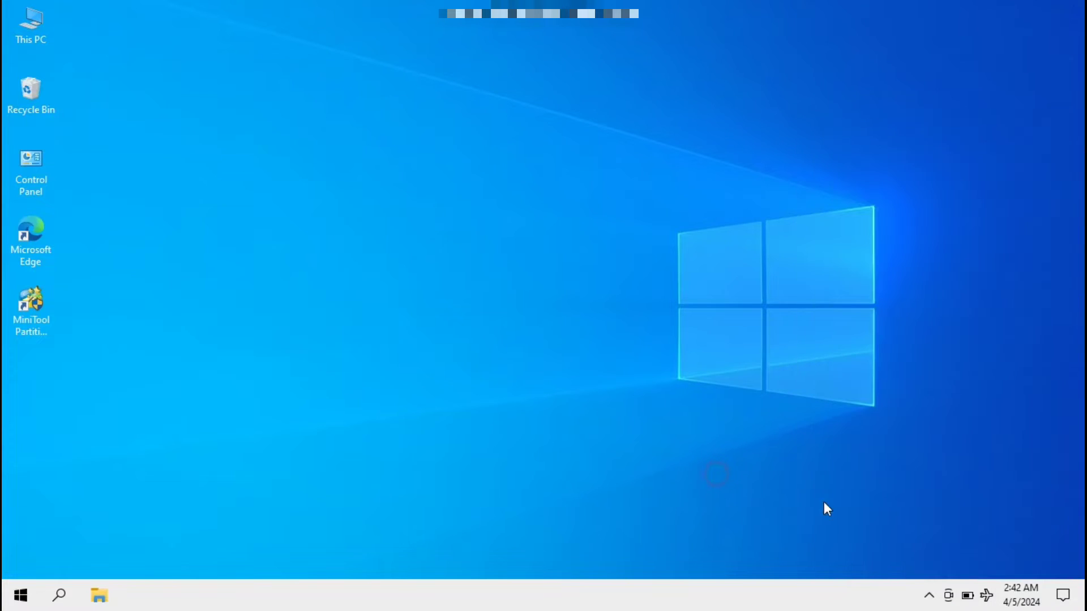
Turn off Real-time protection in the Virus & threat protection settings of Windows Security and dismiss the resulting notification.
click(929, 595)
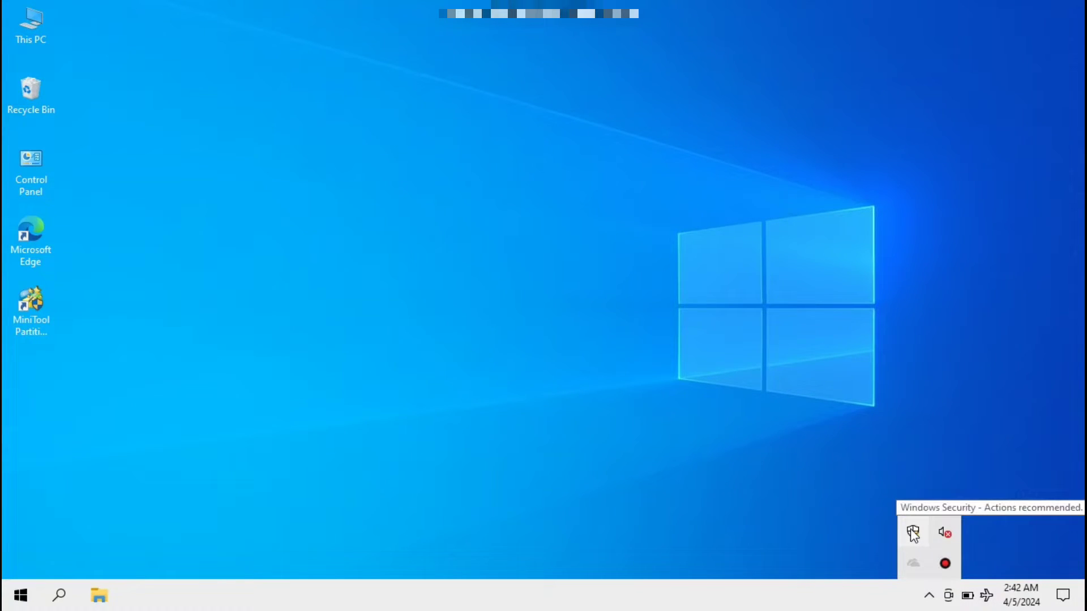
click(912, 535)
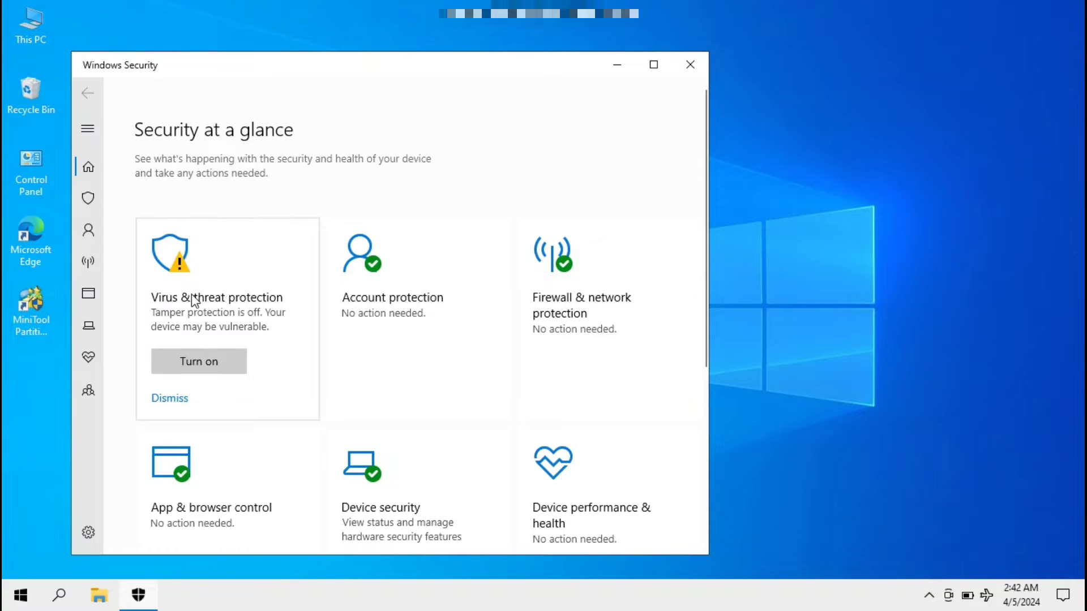
click(194, 300)
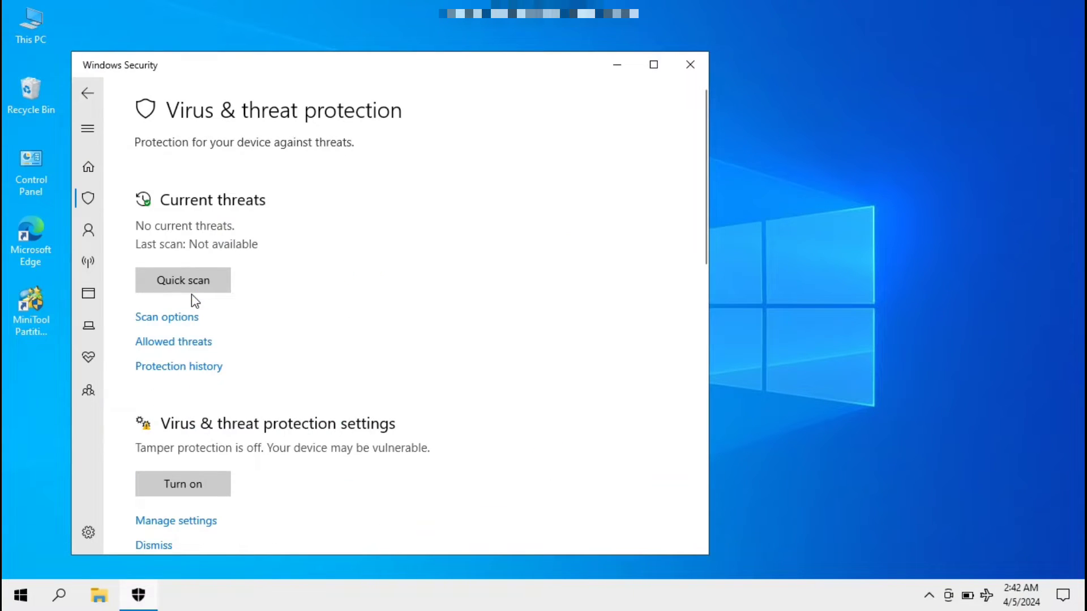
click(194, 532)
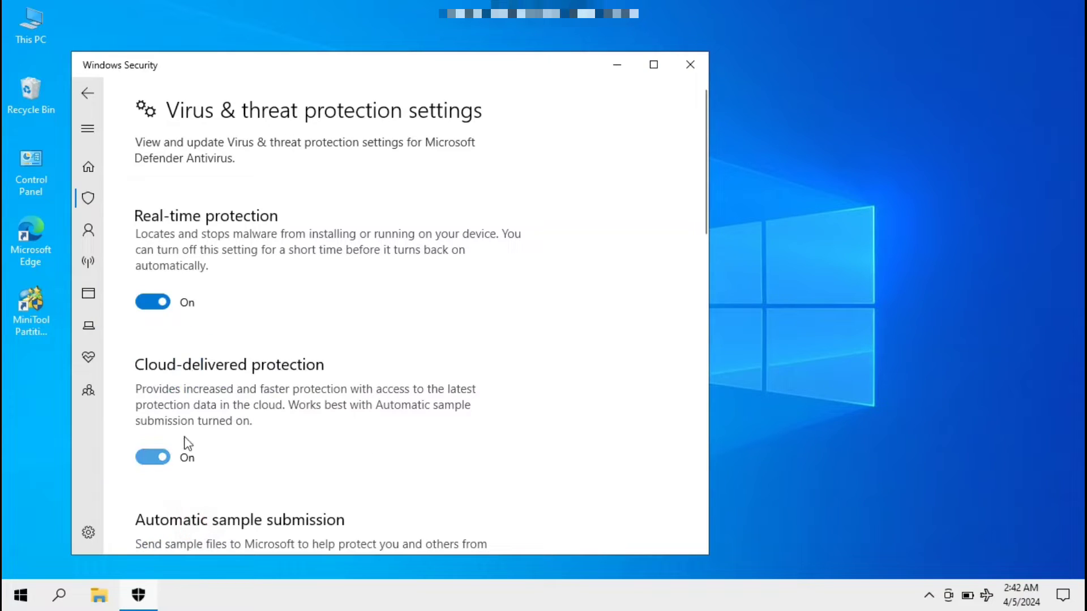
click(151, 303)
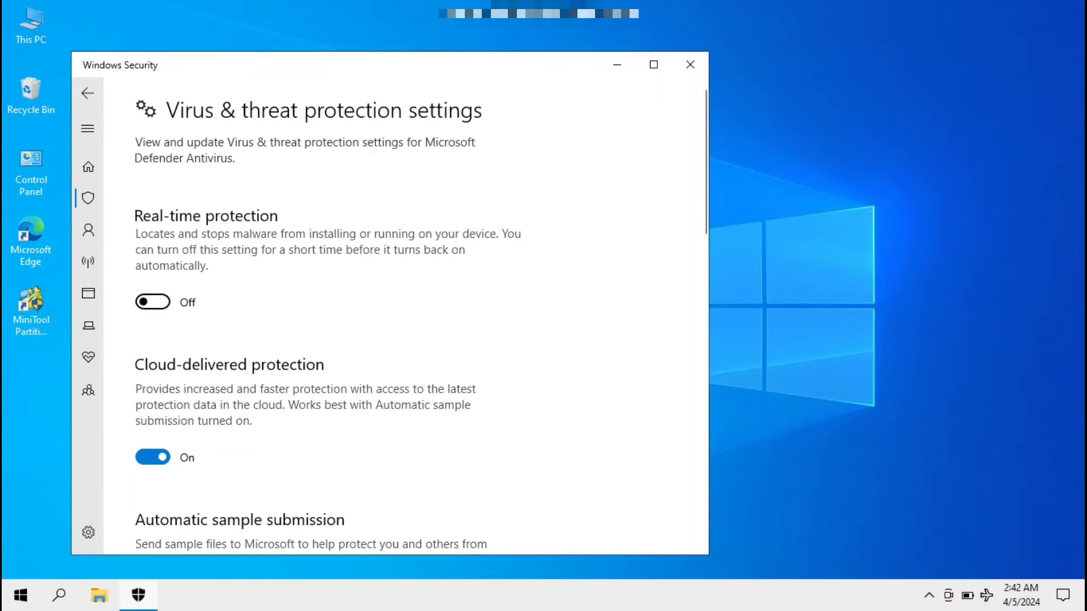
click(693, 73)
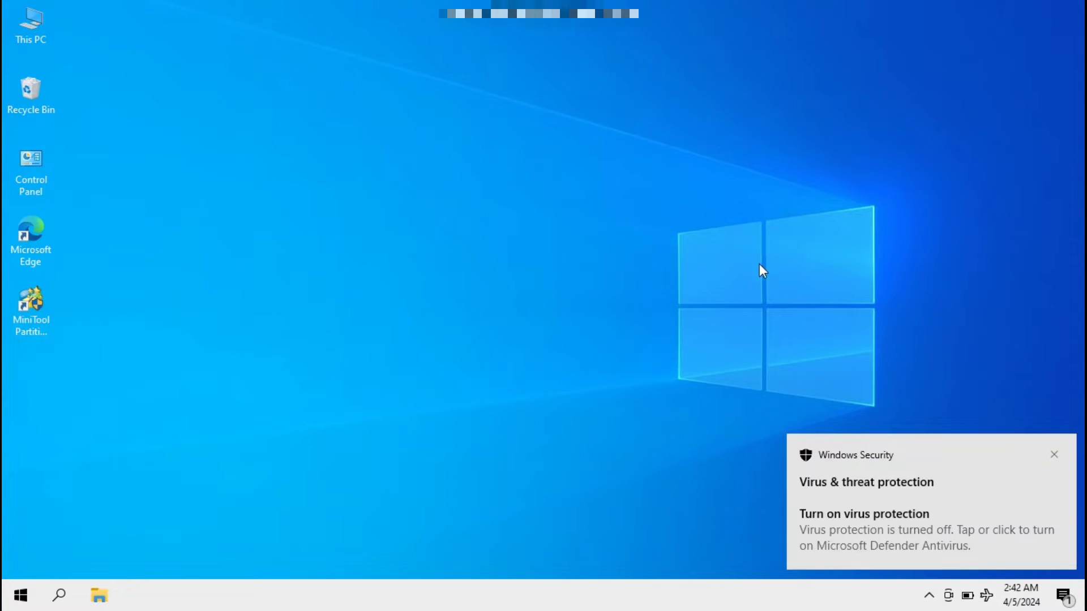
click(1053, 454)
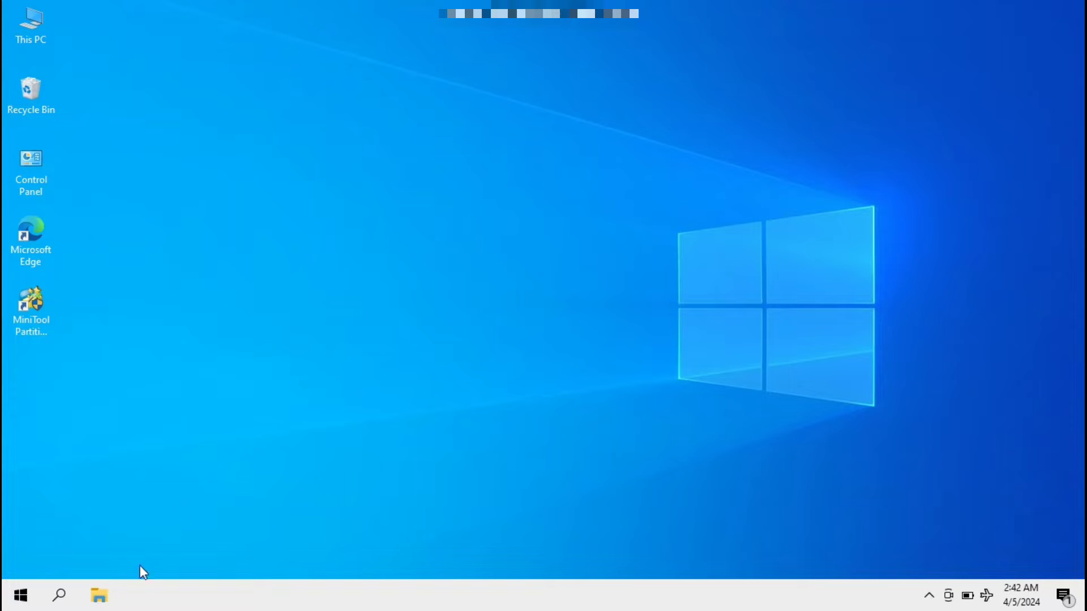
Open the Downloads folder in File Explorer and look over the Microsoft Office disc image and the KMSpico 10.1.7 archive.
click(99, 596)
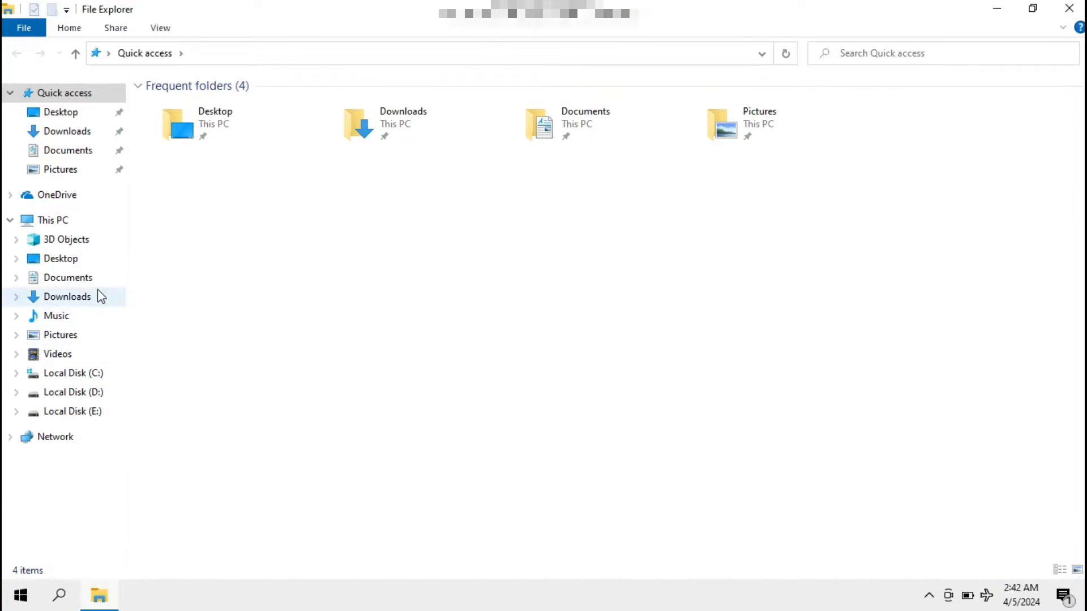
click(79, 131)
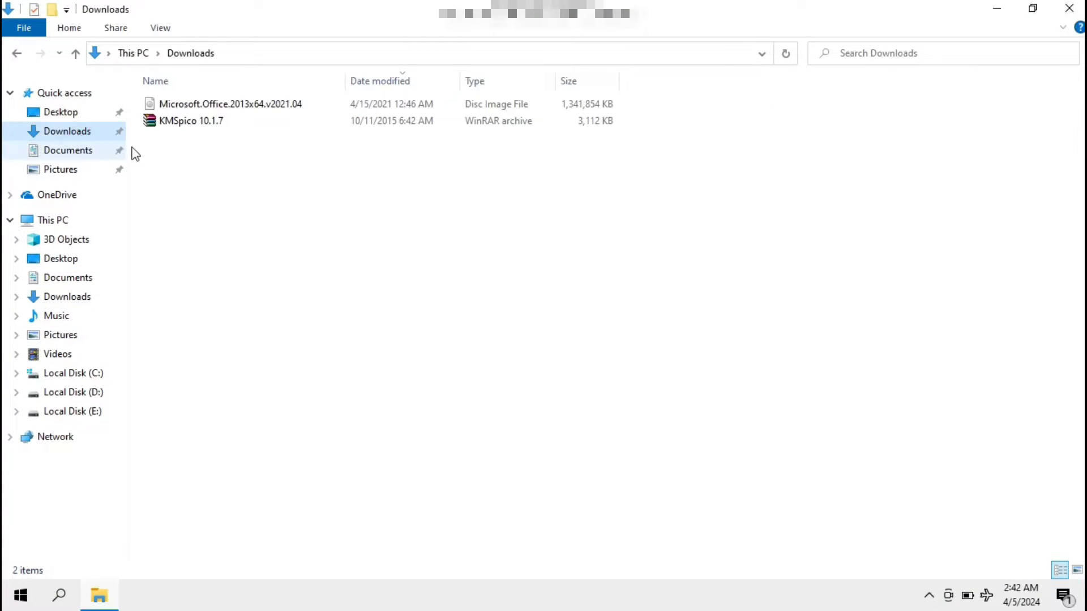
click(216, 108)
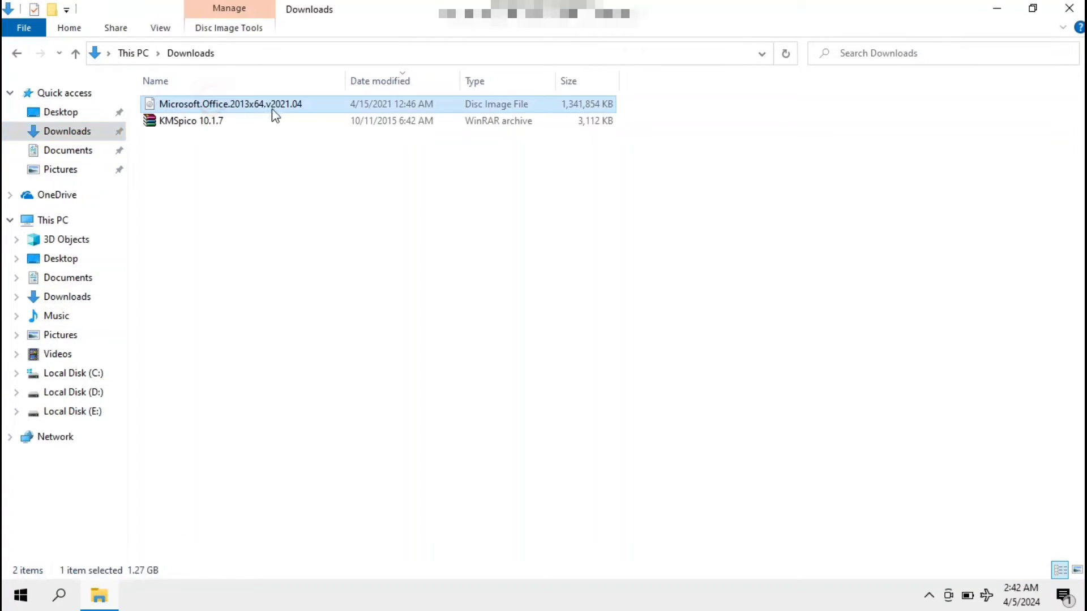
click(236, 121)
click(237, 105)
click(235, 119)
click(235, 103)
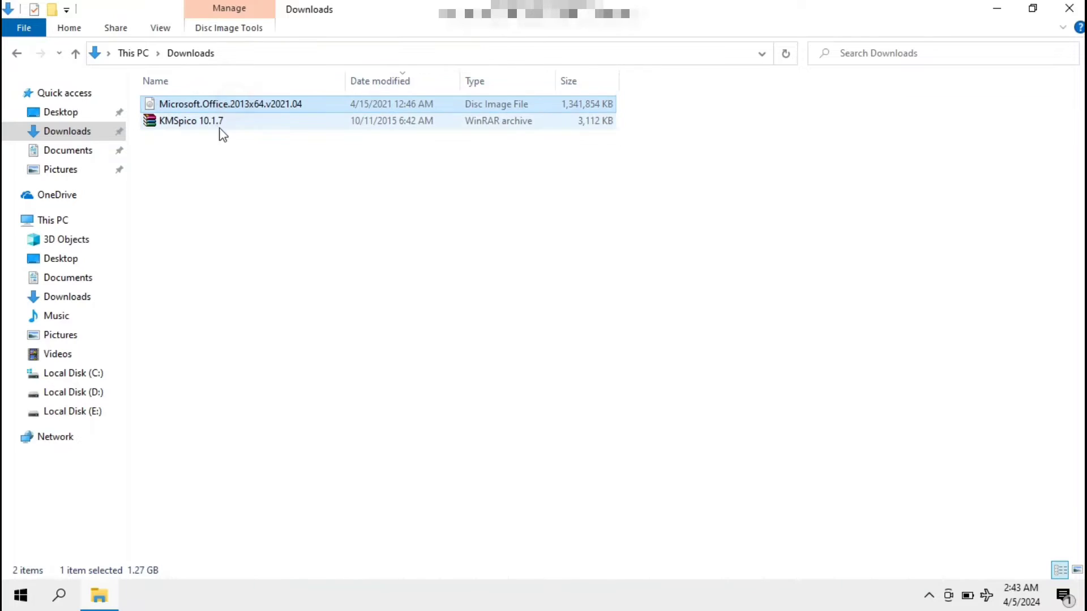
click(231, 152)
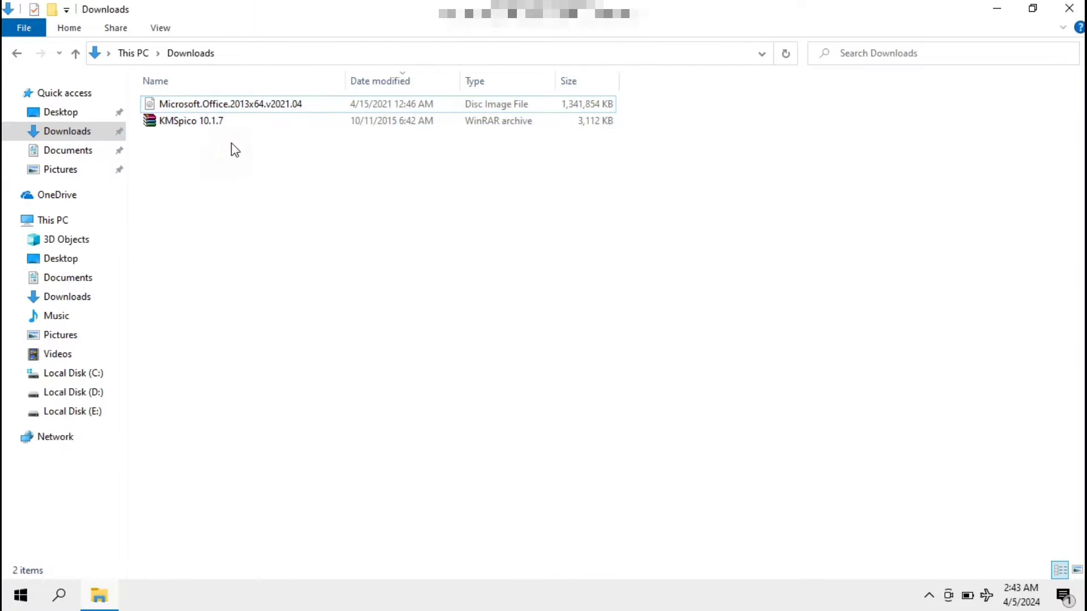
Extract the Microsoft.Office.2013x64.v2021.04 disc image into a folder of the same name.
click(242, 107)
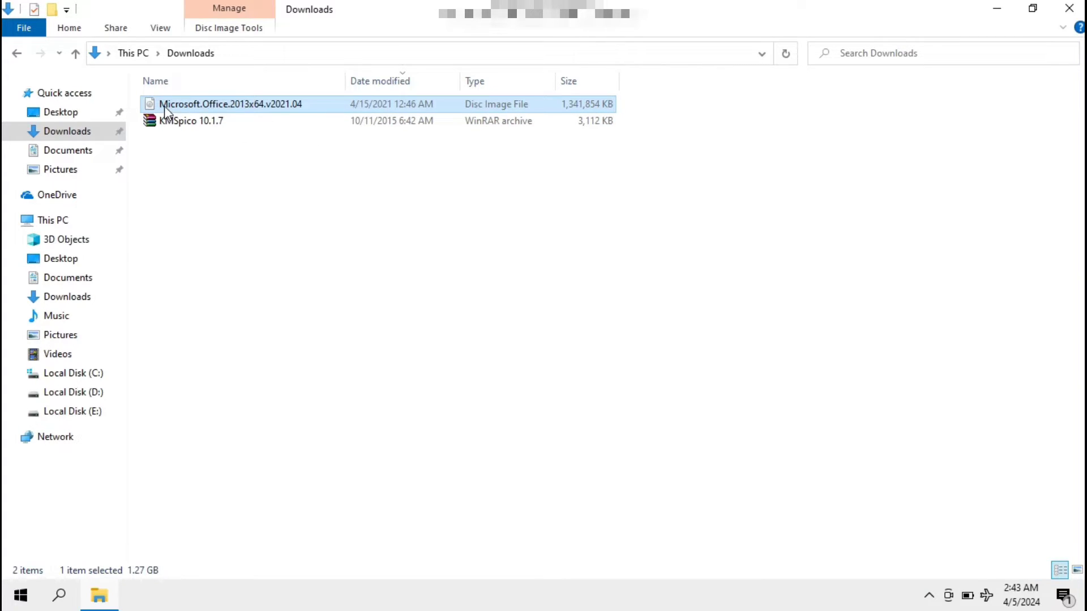
right_click(264, 110)
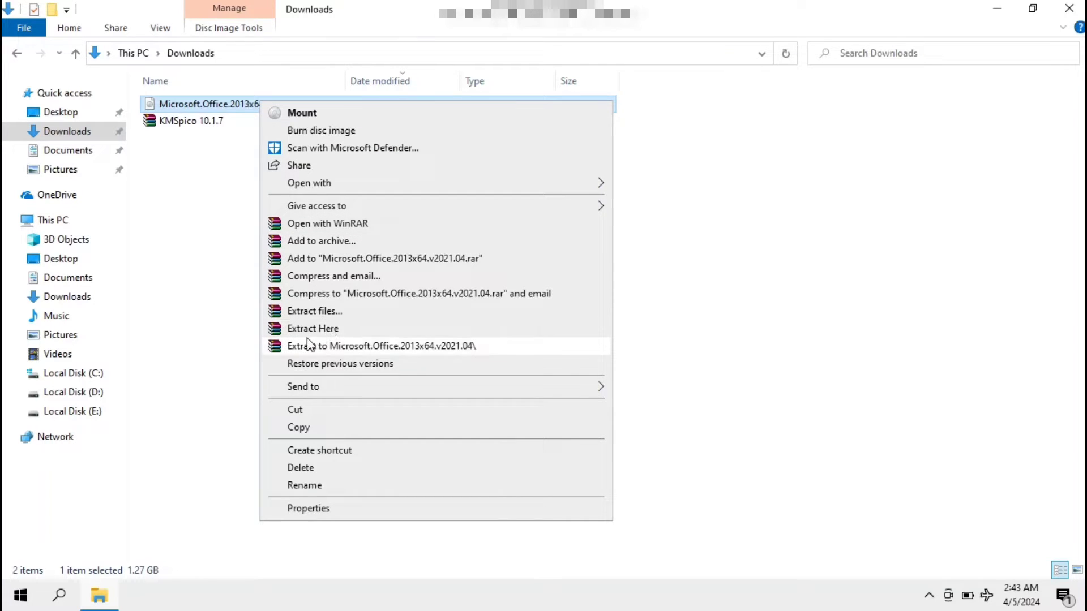
click(379, 347)
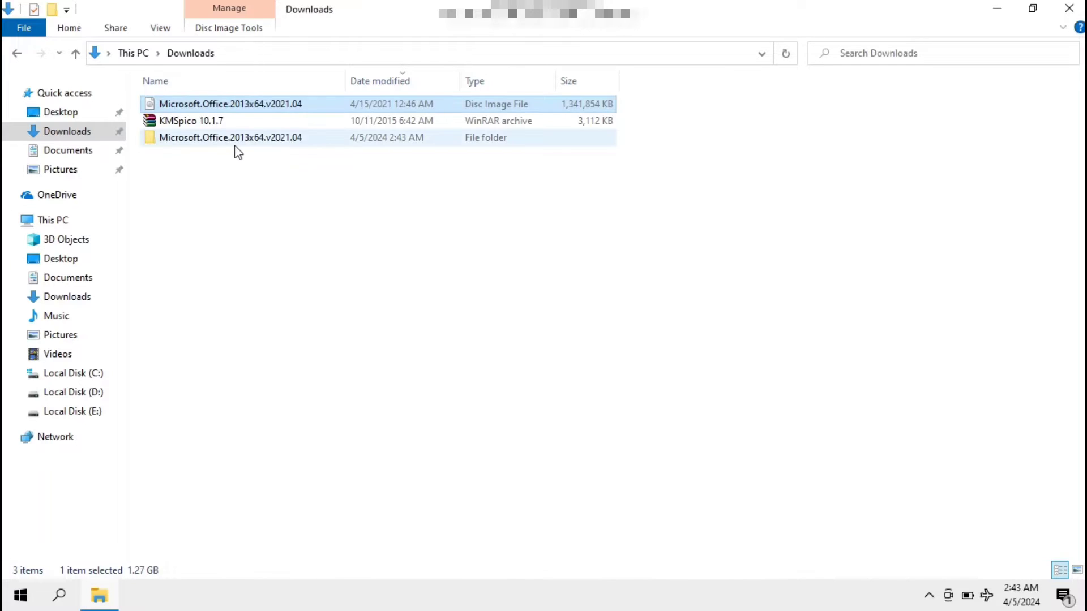
Run the AUTORUN application from the extracted Microsoft.Office.2013x64.v2021.04 folder.
click(252, 140)
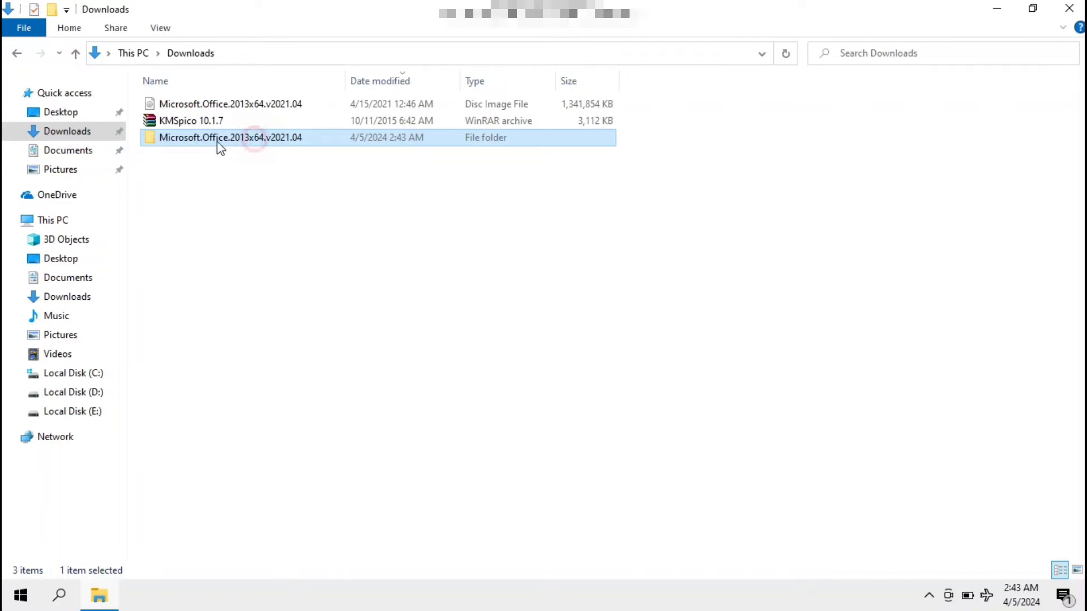
double_click(252, 138)
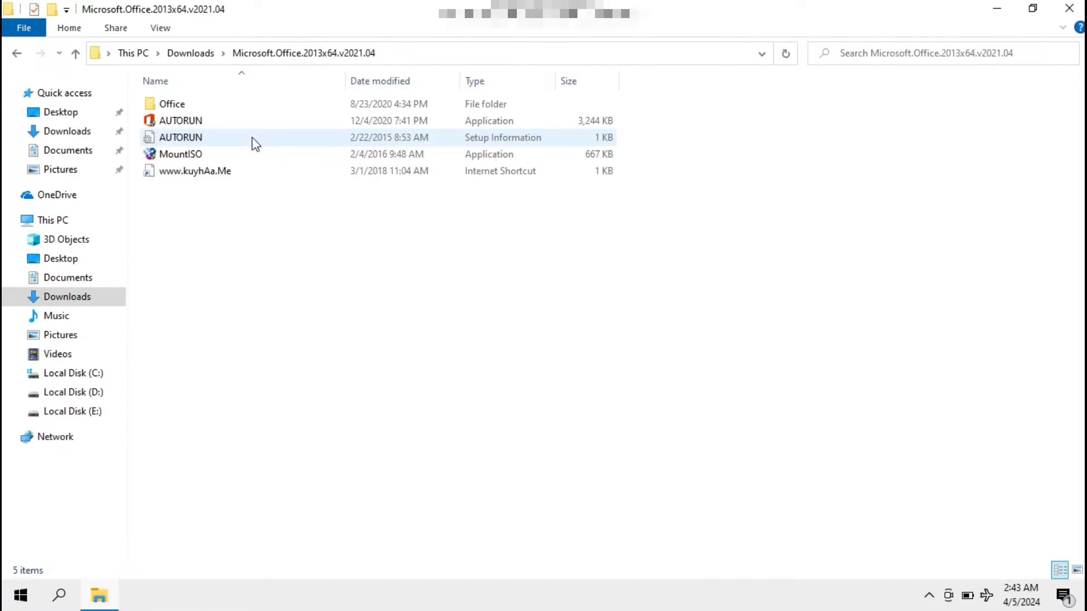
click(195, 121)
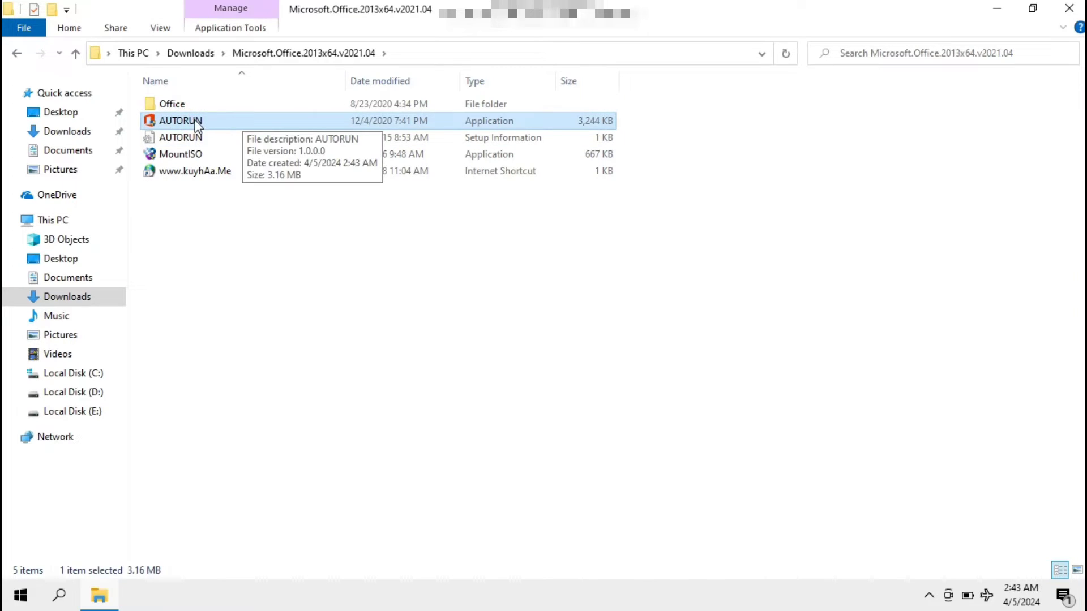
double_click(214, 120)
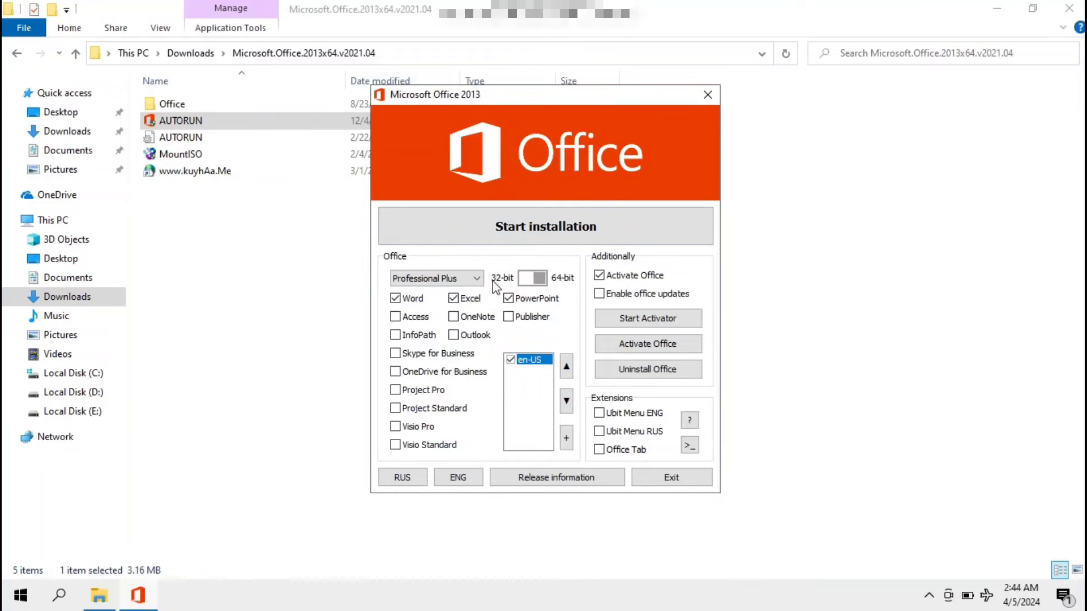
Start the Office 2013 installation with the Professional Plus edition kept and Word, Excel and PowerPoint selected.
click(468, 278)
click(468, 278)
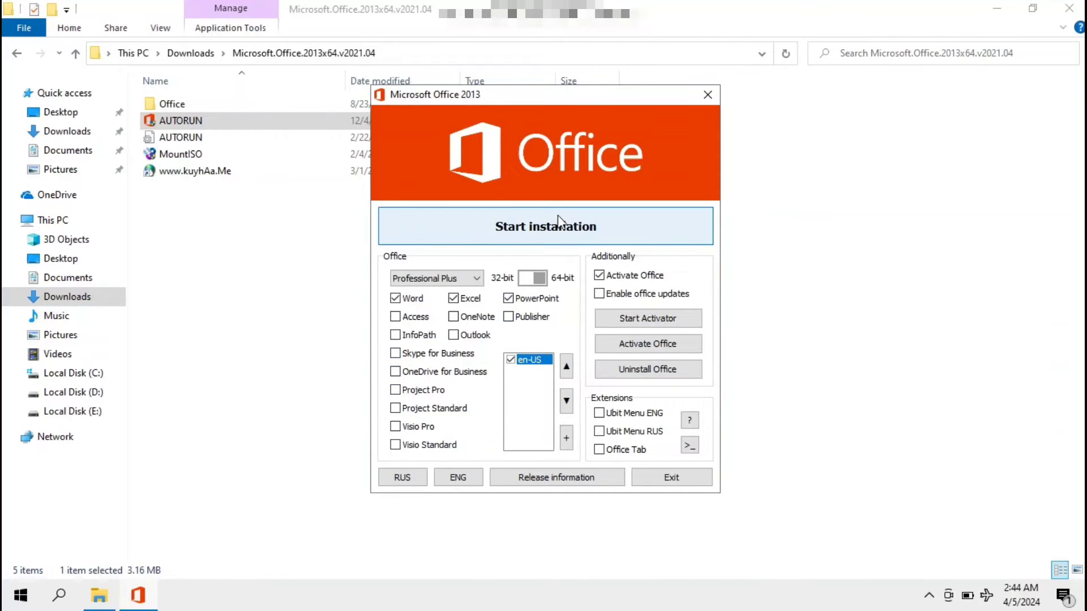
click(526, 228)
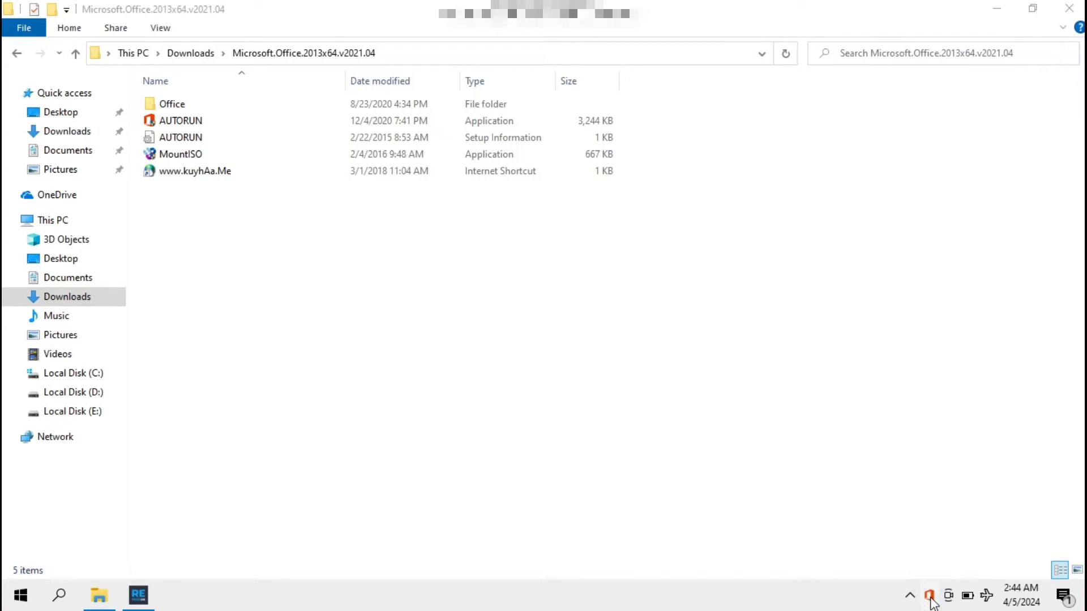
Close the File Explorer window and check the background installation's progress and the newly added Office apps.
click(929, 601)
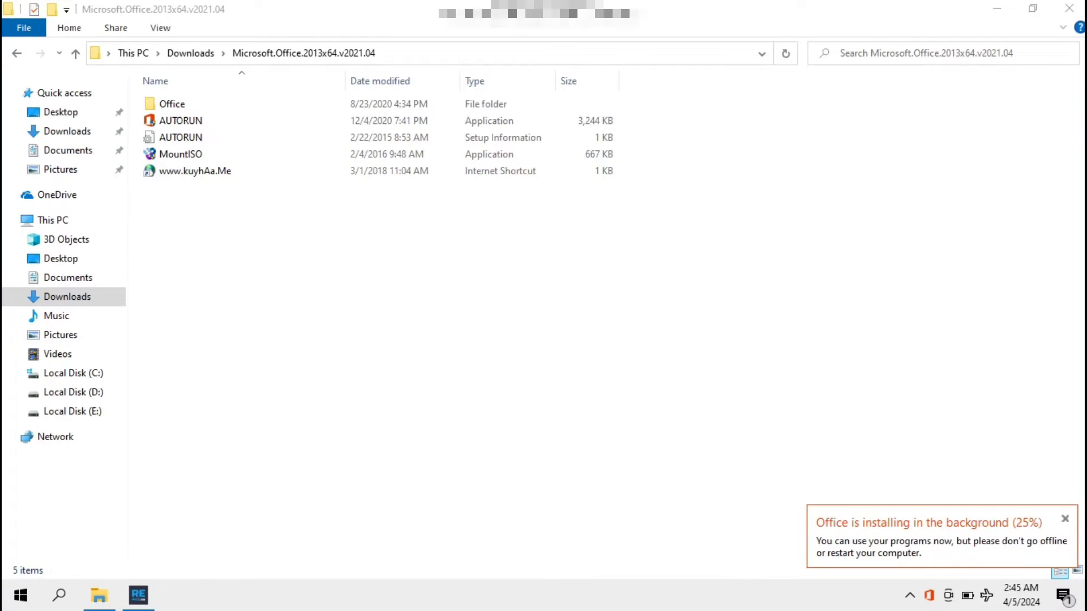
click(1069, 8)
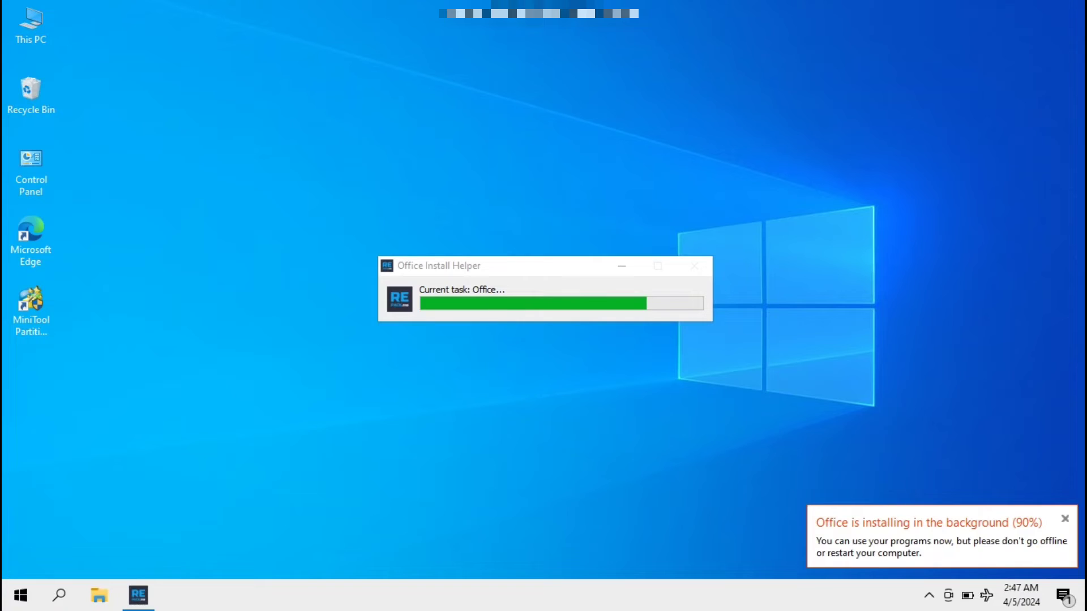
click(6, 602)
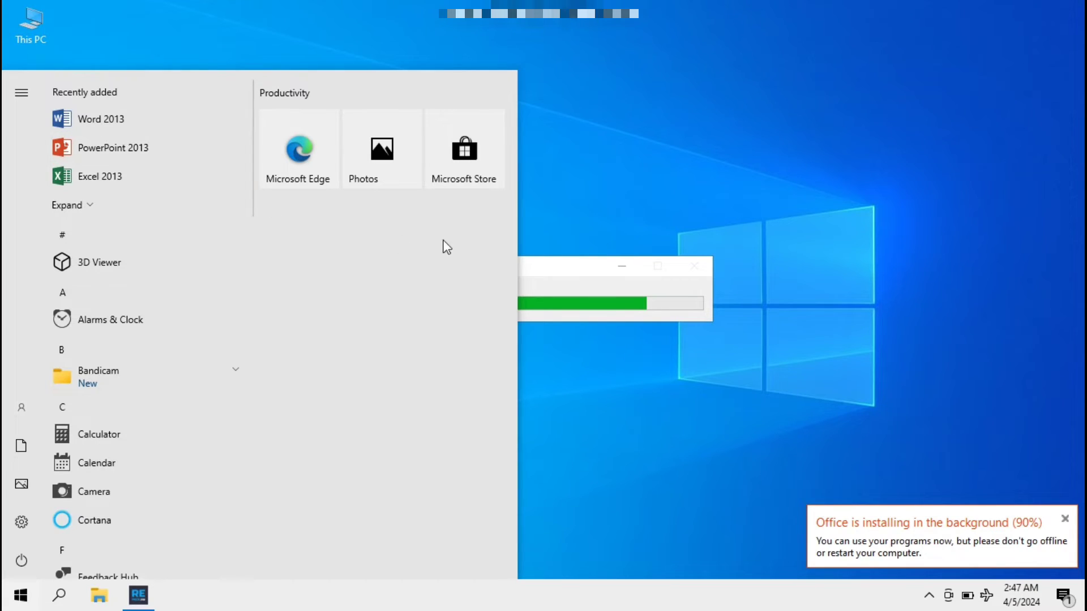
click(712, 196)
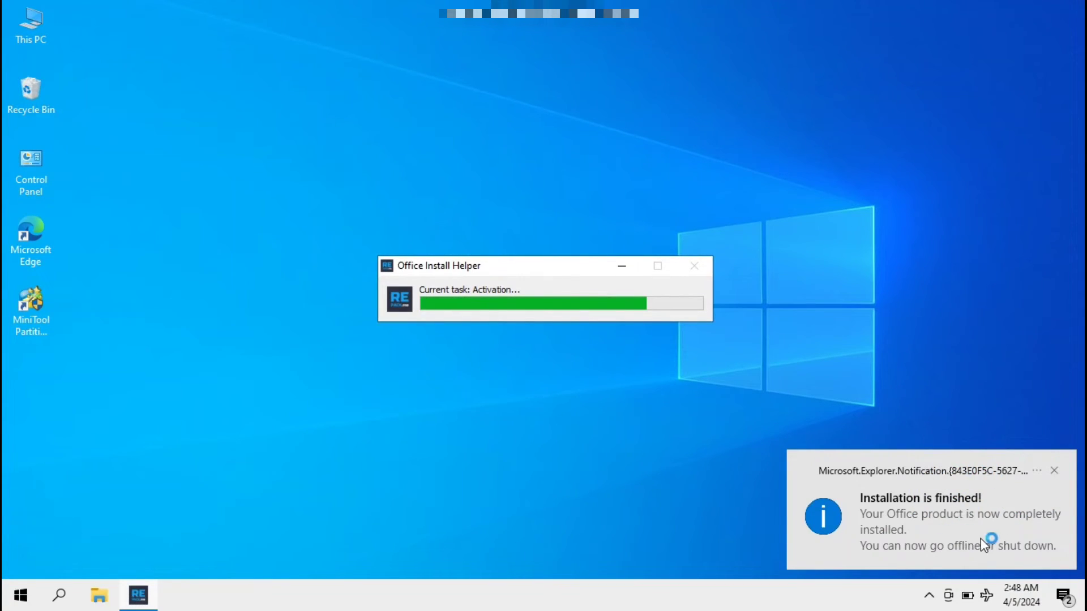
Dismiss the installation notification and close the Microsoft Office 2013 installer once its remaining tasks have run.
click(1053, 473)
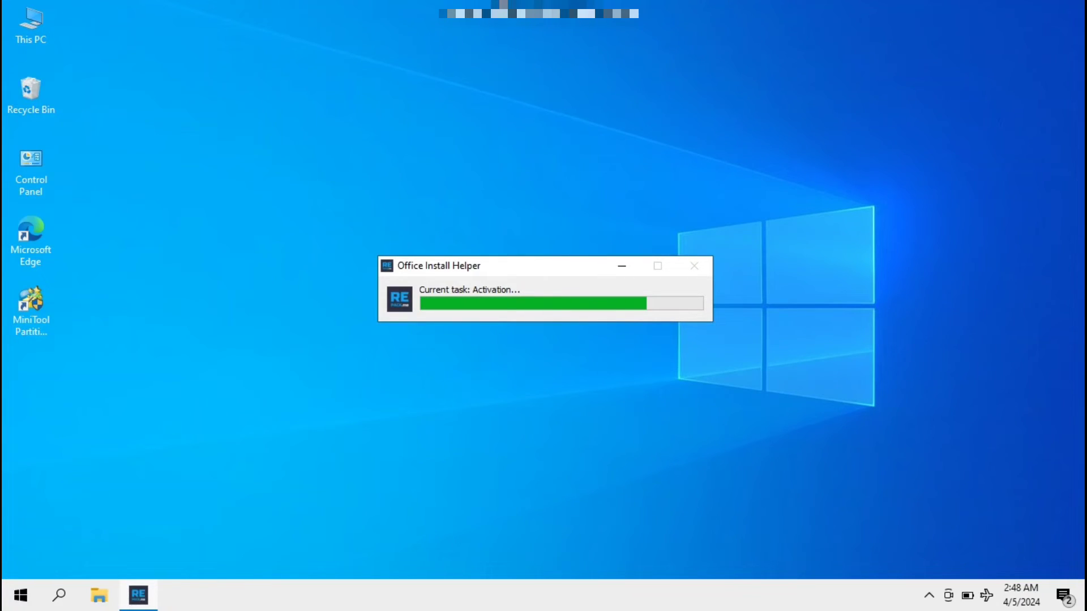
mouse_move(558, 7)
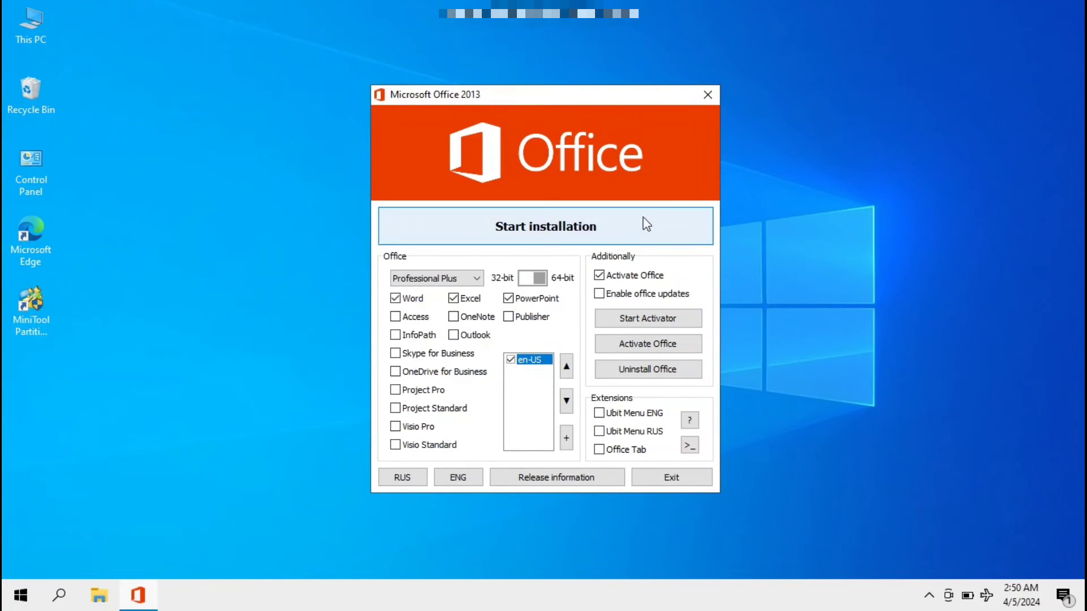
click(708, 95)
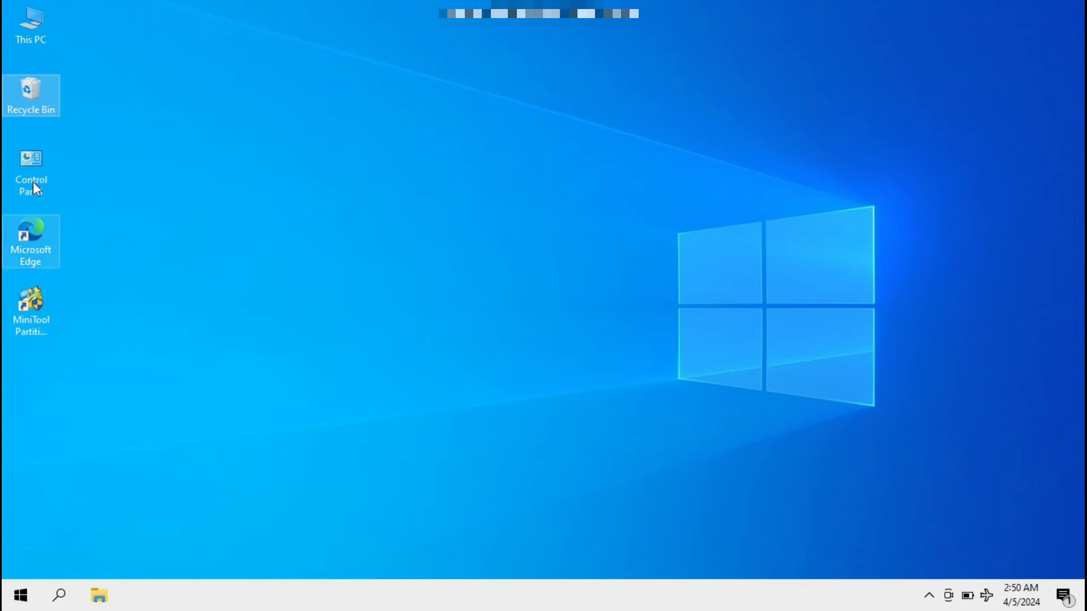
Refresh the desktop and open the file location of the recently added Word 2013 app.
right_click(125, 233)
click(159, 279)
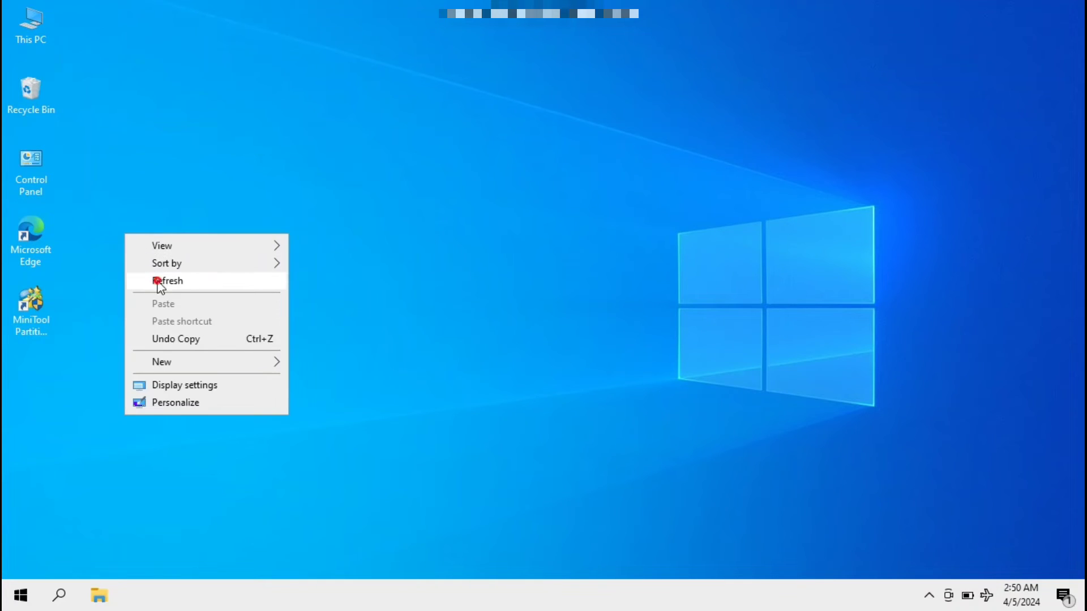
click(20, 595)
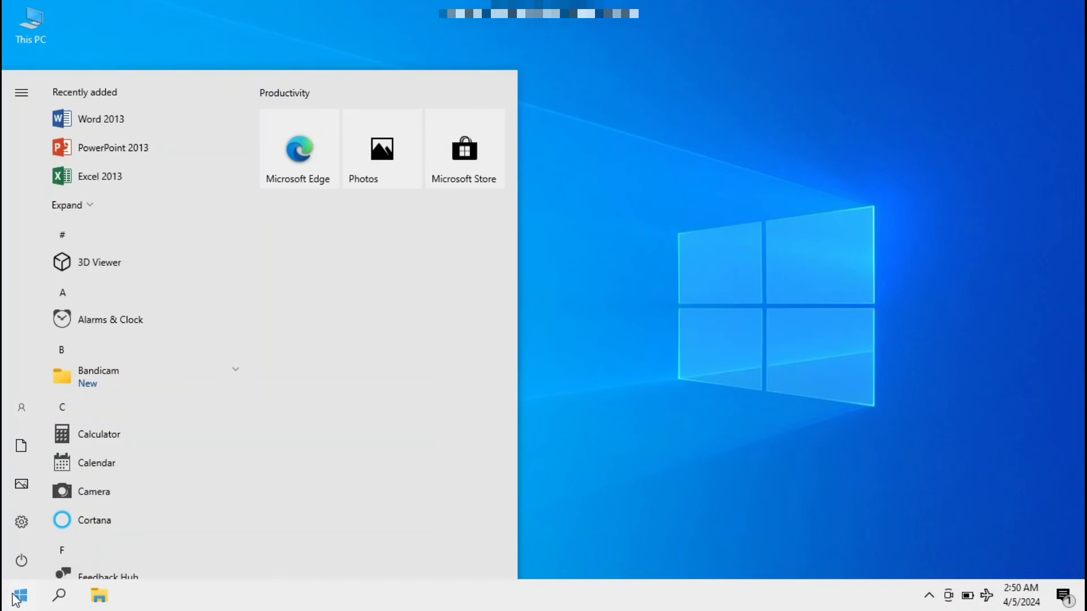
right_click(113, 121)
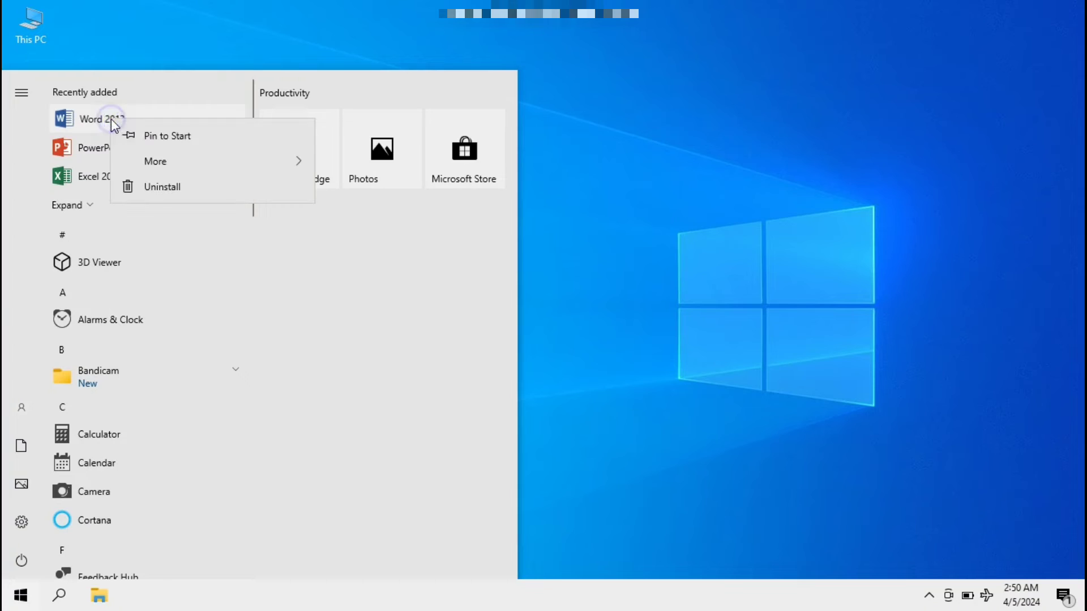
mouse_move(185, 176)
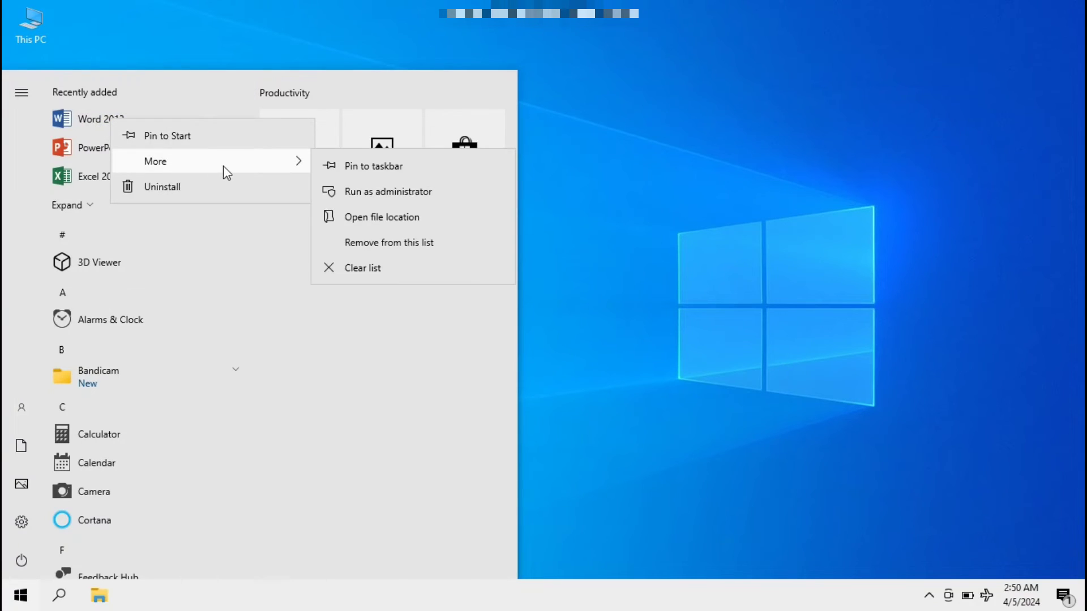
click(389, 222)
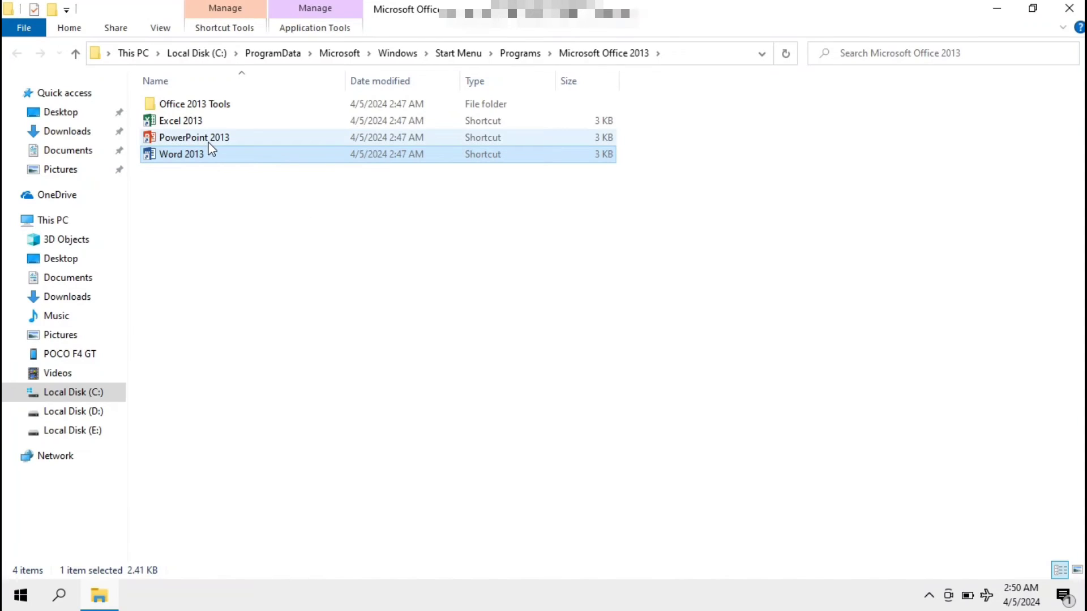
Create desktop shortcuts for Excel 2013, PowerPoint 2013 and Word 2013 together and close the File Explorer window.
ctrl+click(195, 139)
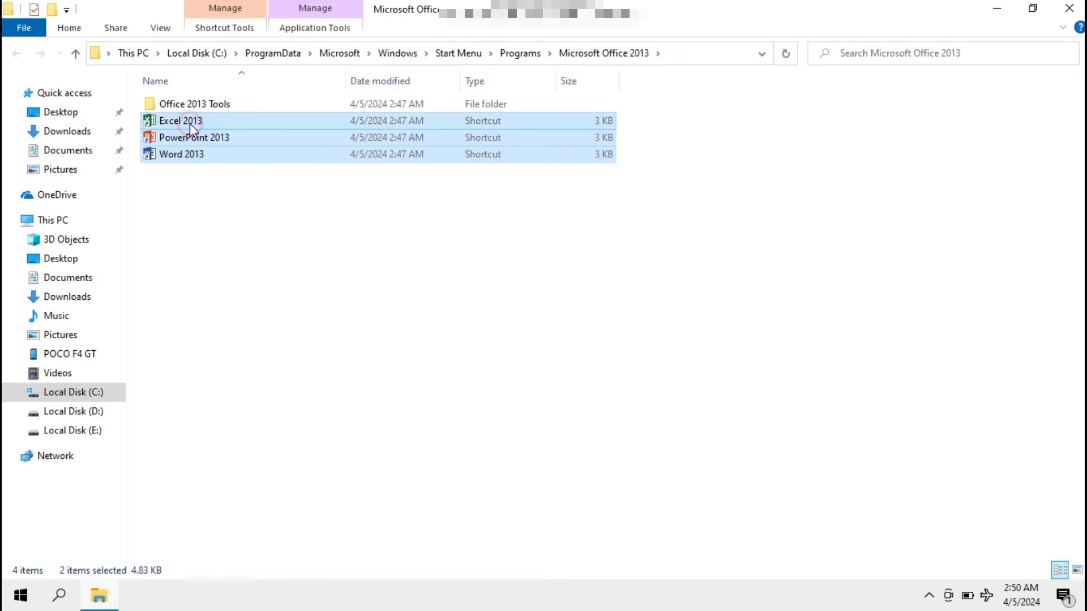
ctrl+click(189, 123)
right_click(191, 140)
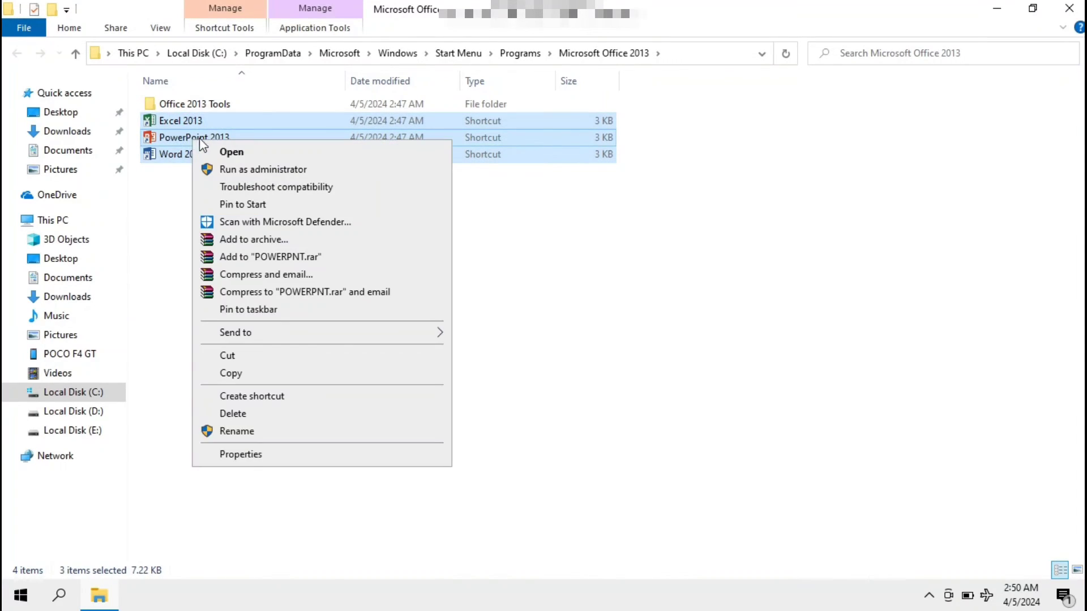
mouse_move(424, 334)
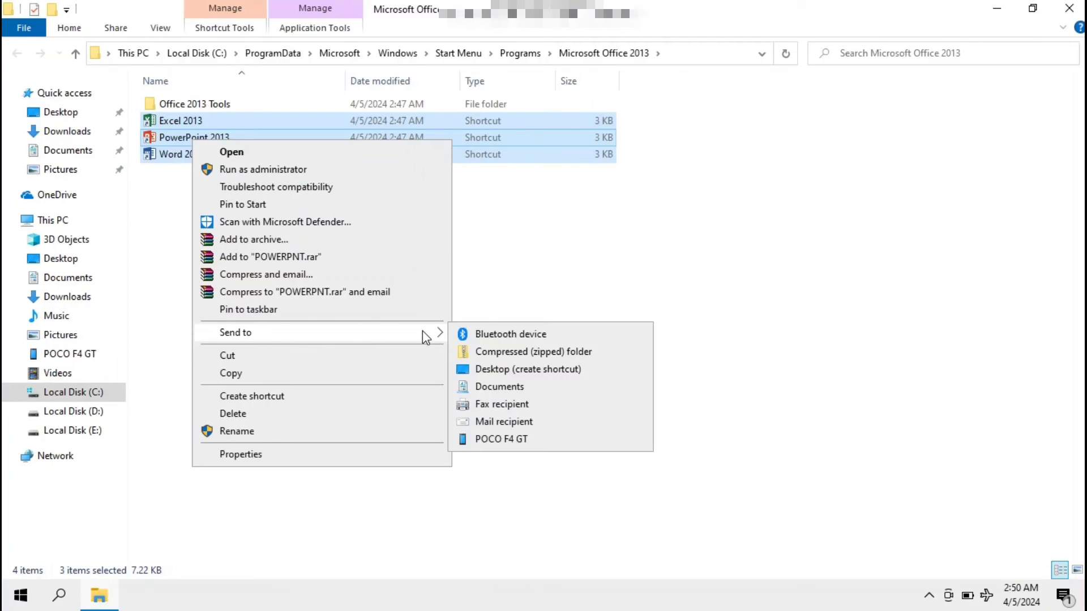
click(485, 368)
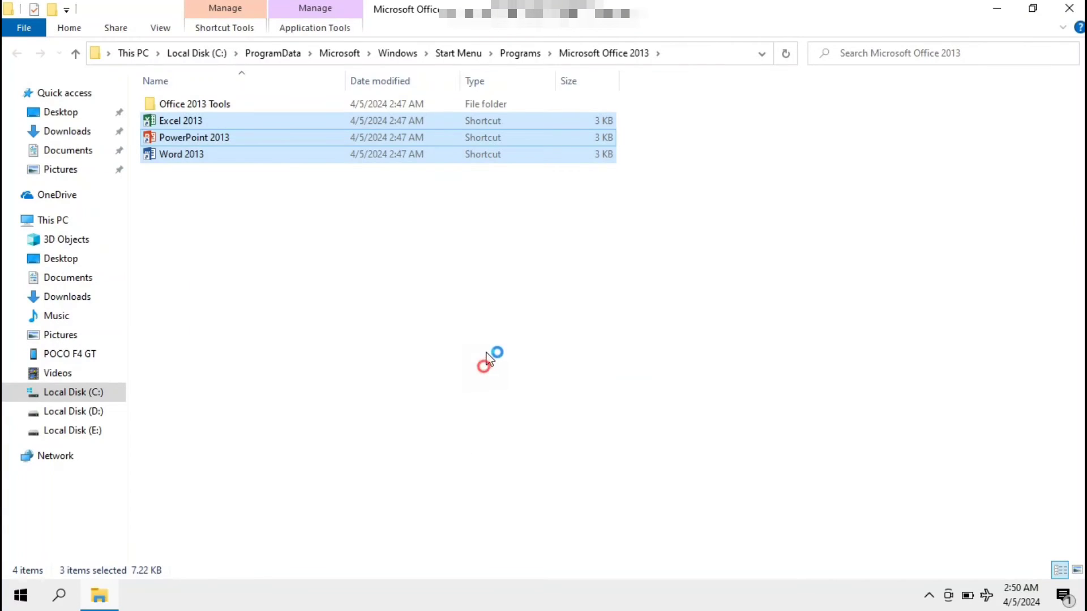
click(1069, 8)
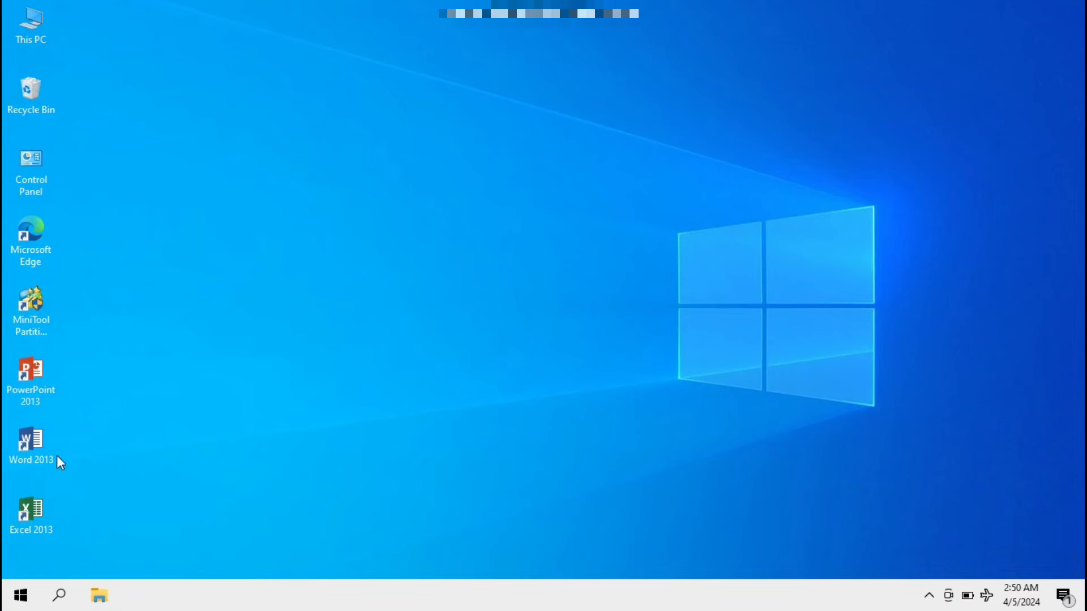
Launch Word 2013 from the desktop, accept the "No thanks" option for first-run settings and close the Office welcome window.
double_click(35, 454)
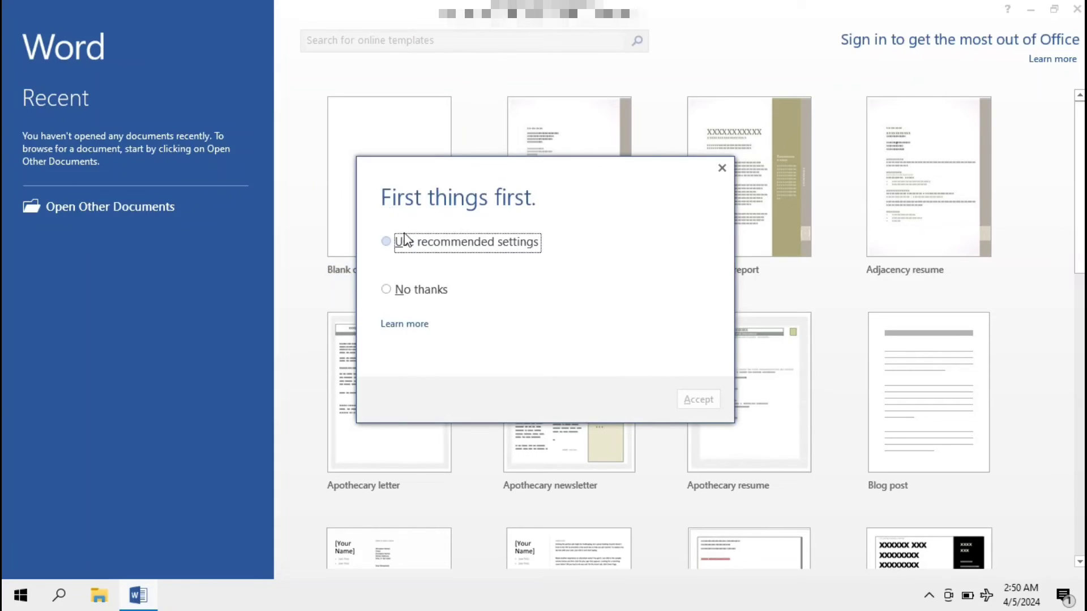
click(404, 292)
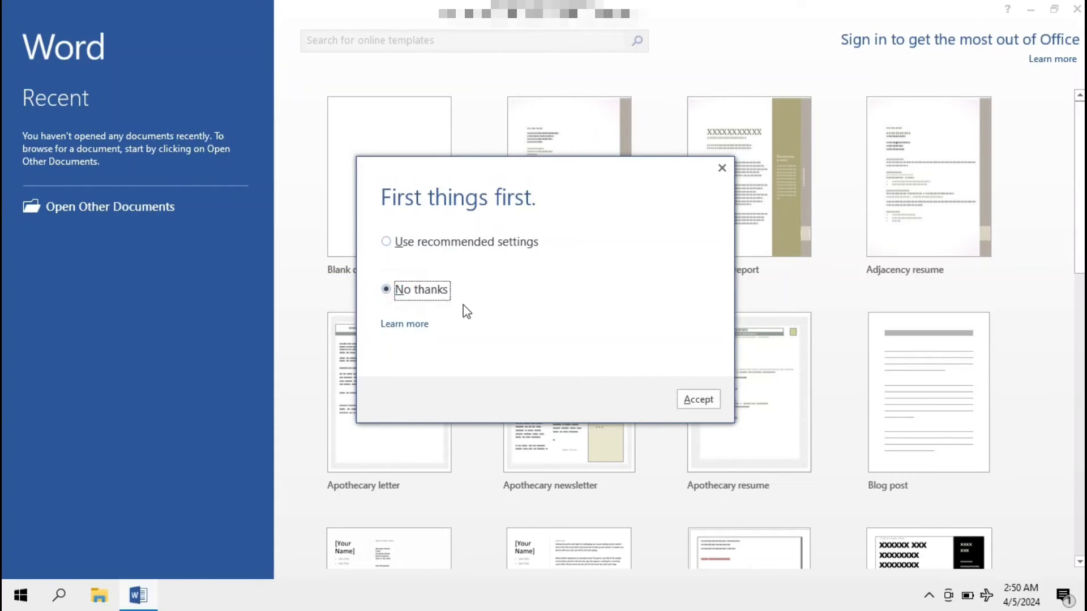
click(691, 400)
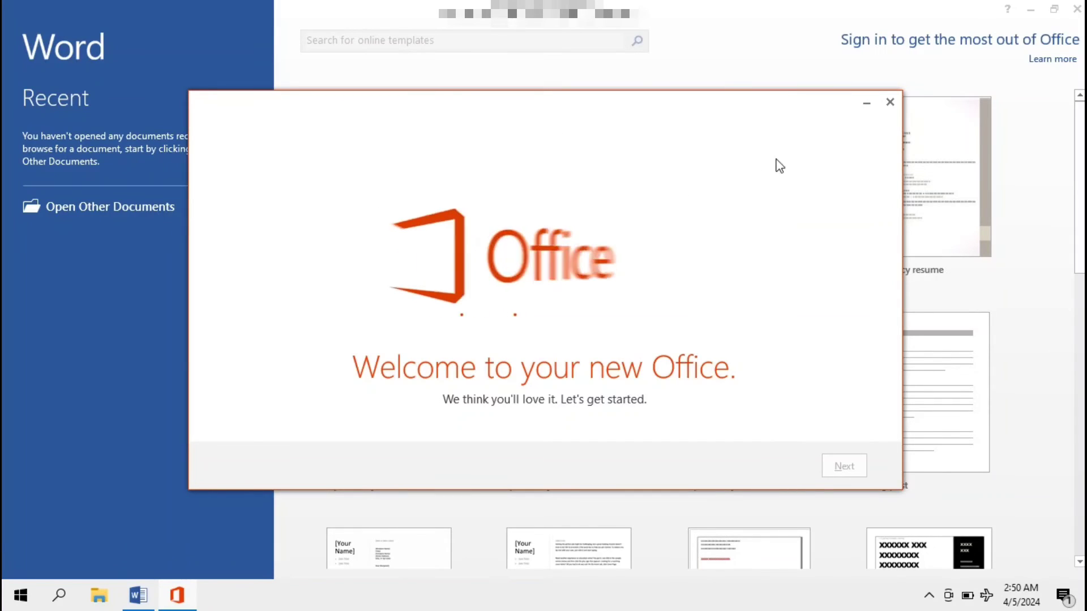
click(884, 107)
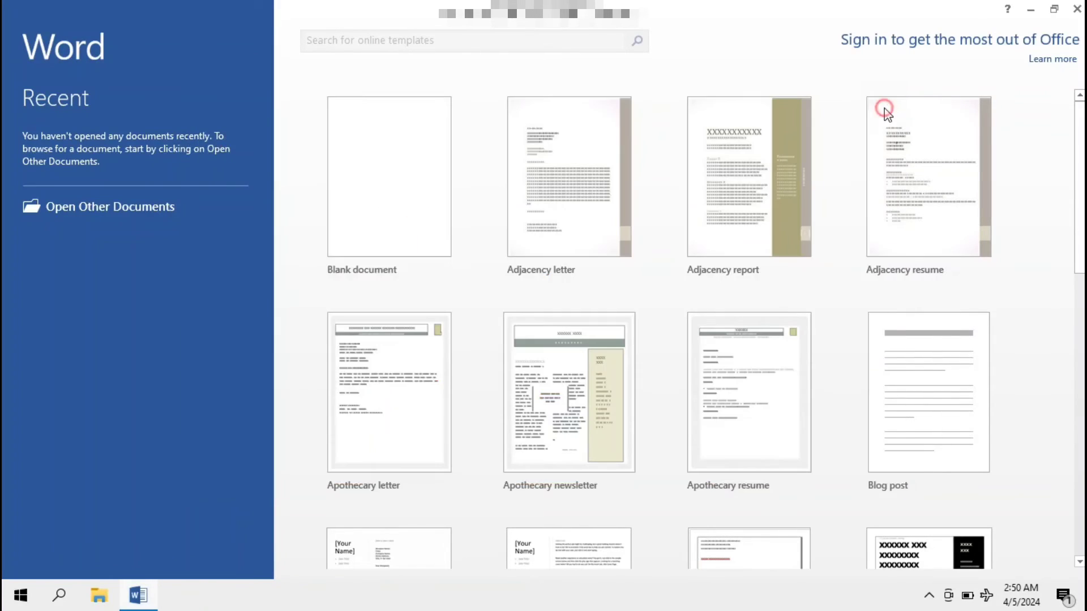
Create a blank document in Word and show the ruler.
click(402, 214)
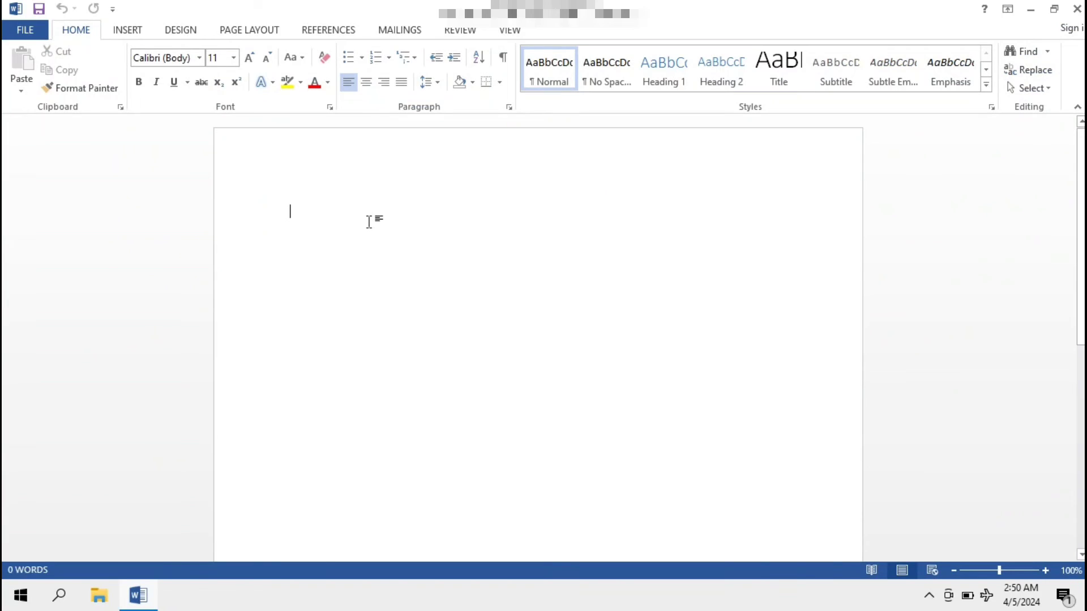
click(510, 30)
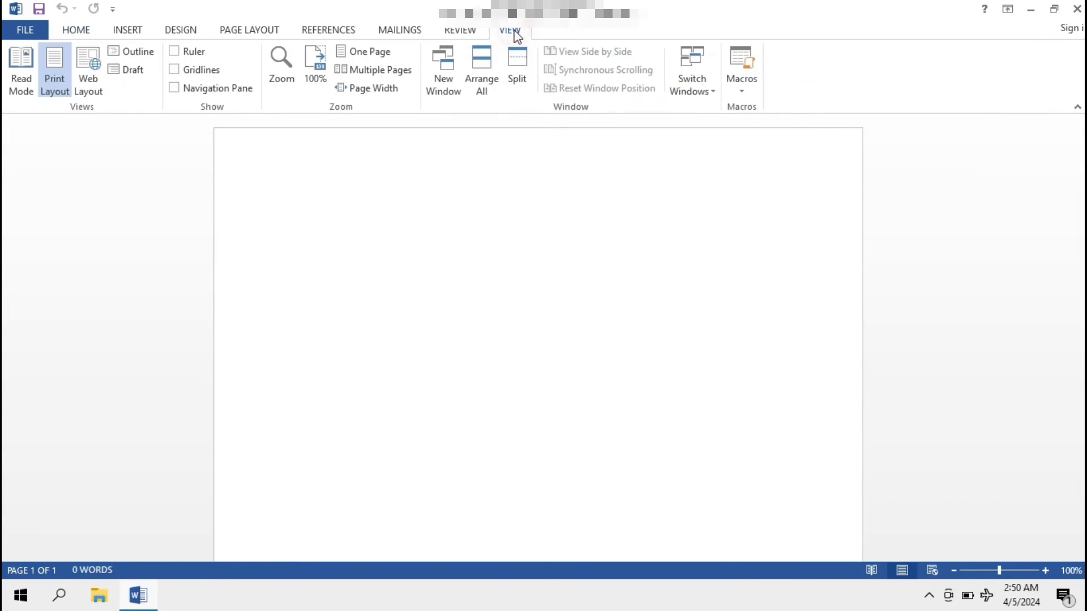
click(174, 52)
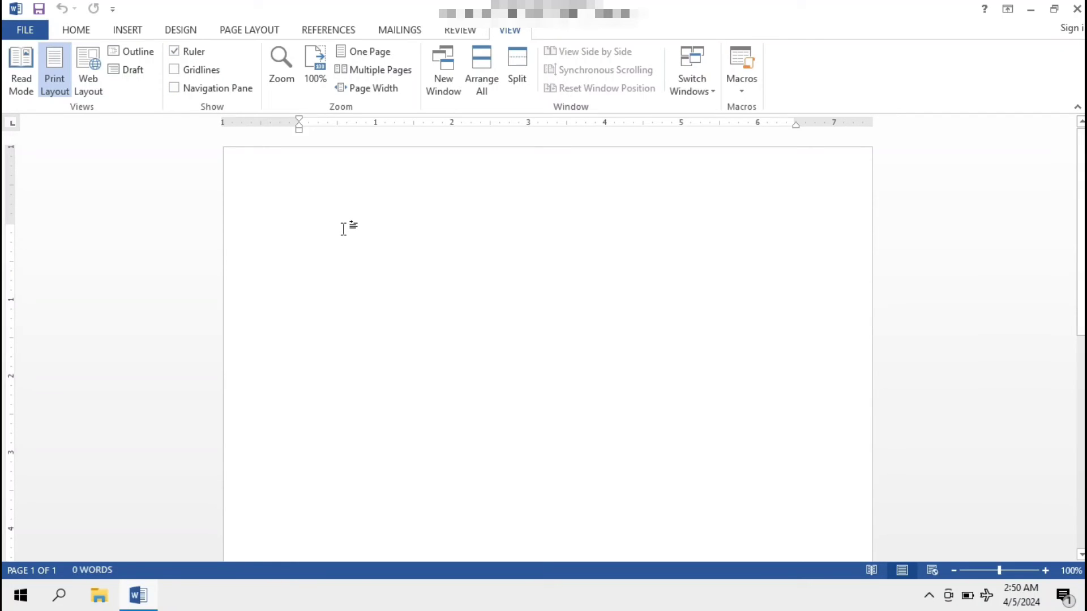
Enter the test text "Eng ing eng" in the document and close Word without saving.
text(Eng i)
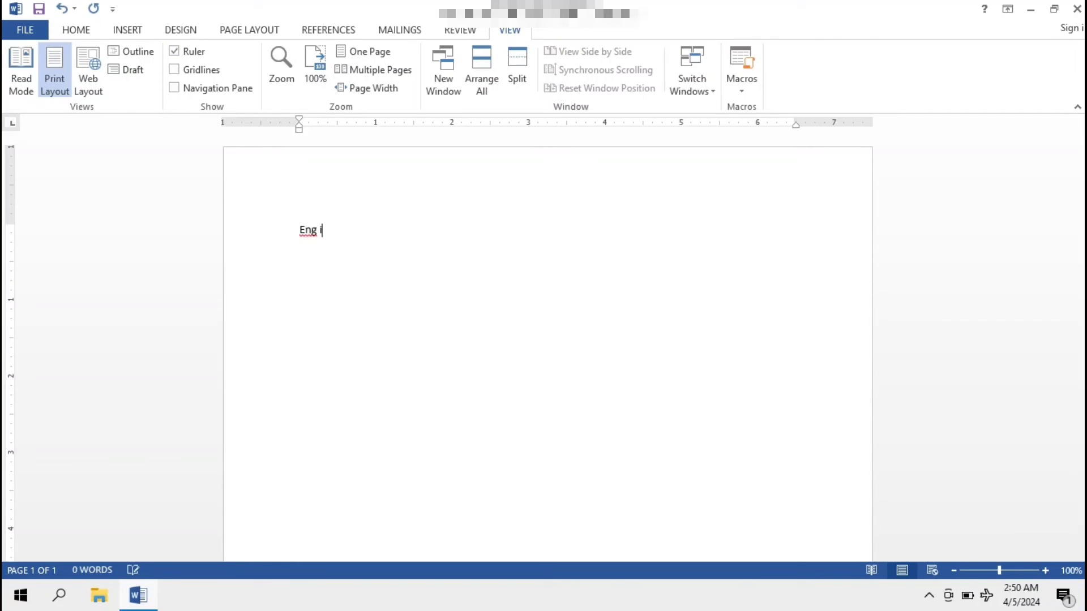
text(ng eng)
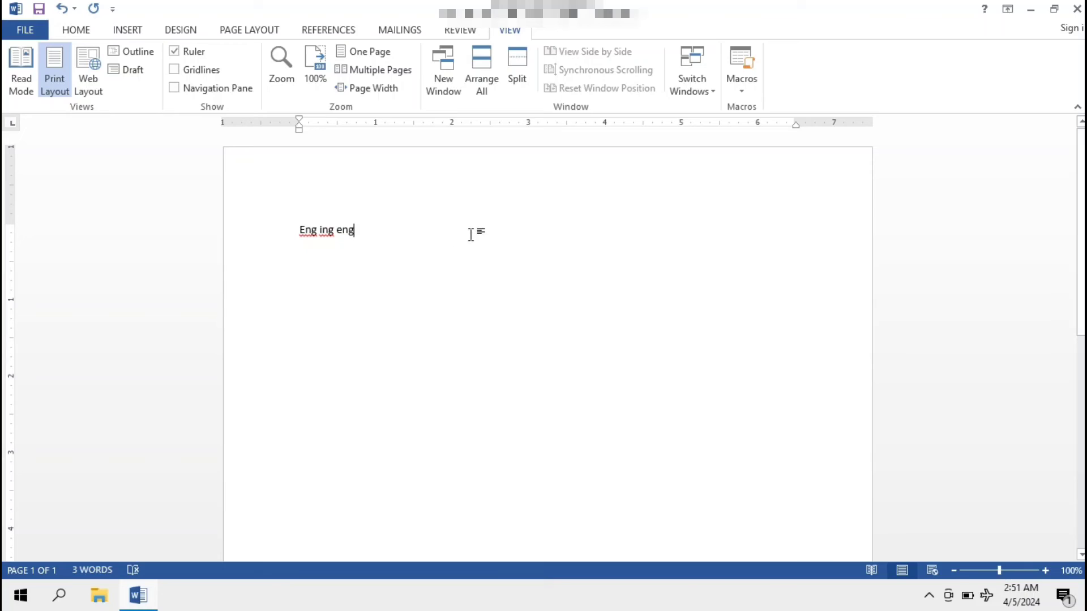
click(1077, 9)
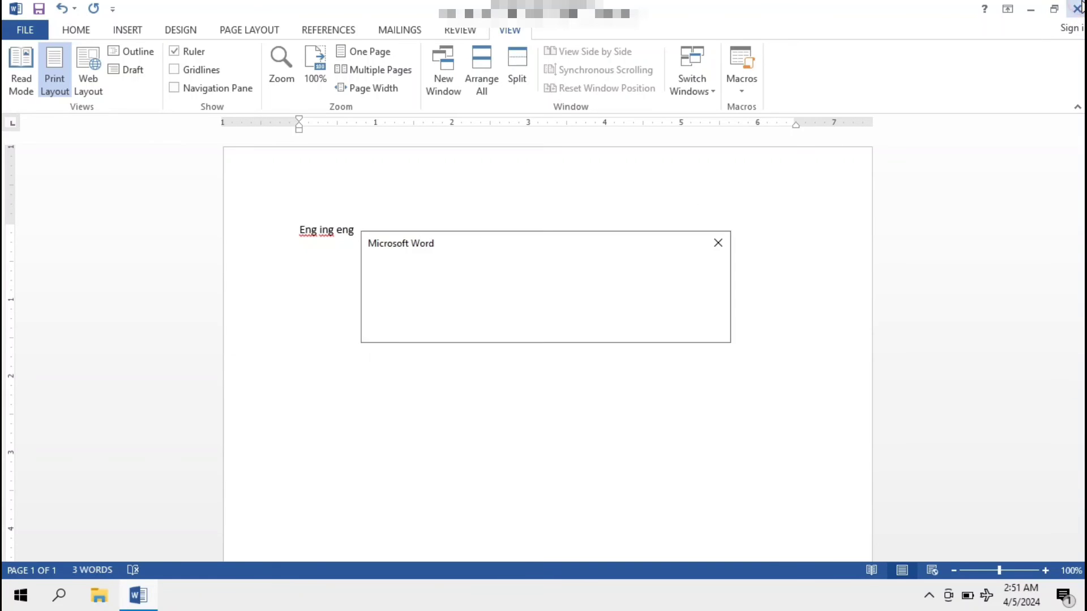
click(548, 331)
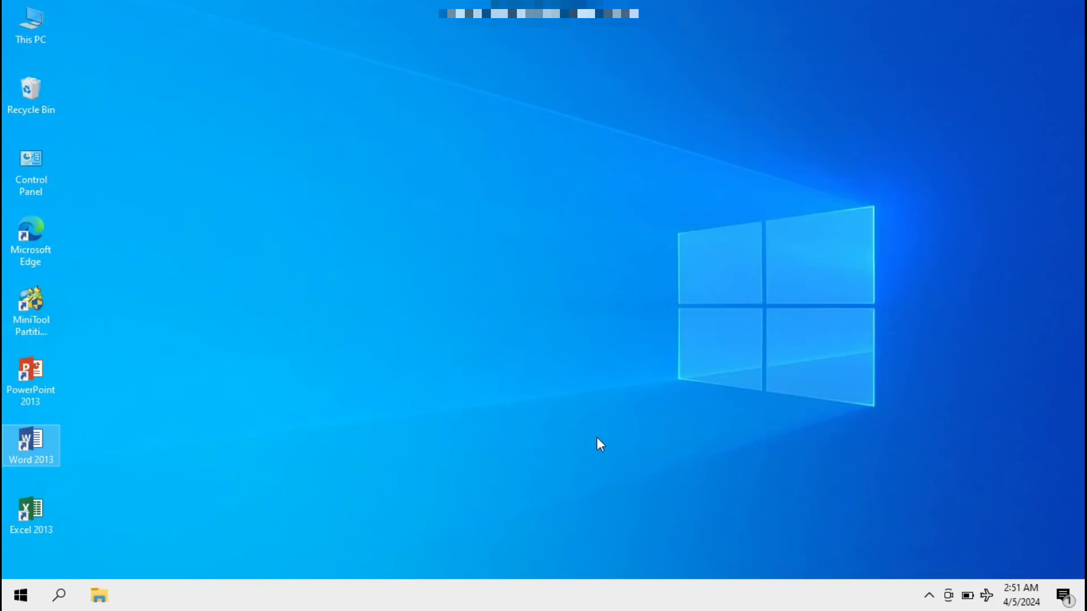
Refresh the desktop several times to update the arrangement of the new Office shortcuts.
right_click(393, 174)
click(428, 222)
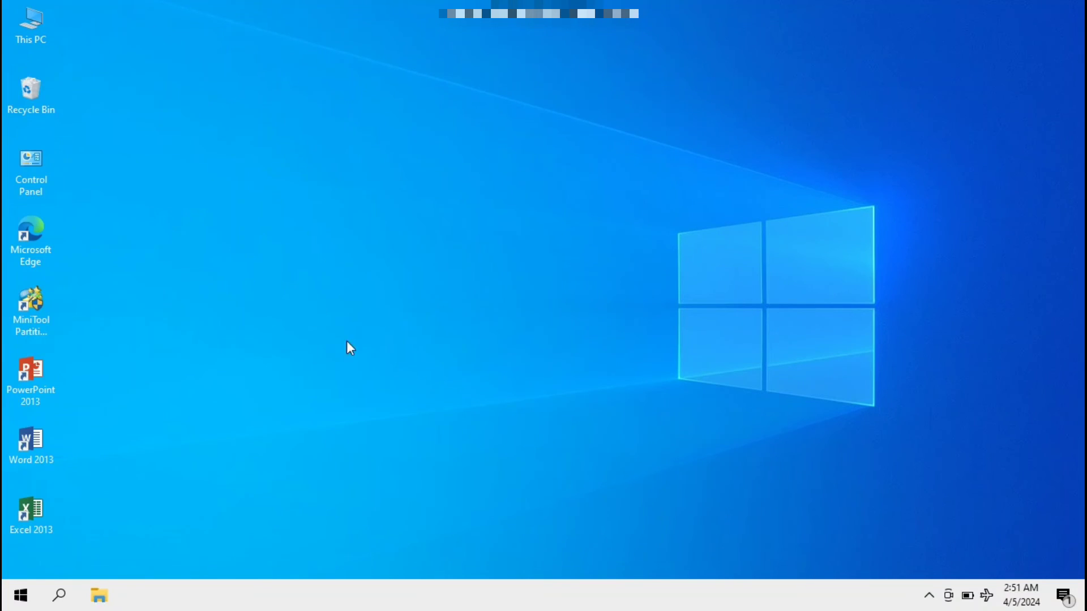
right_click(346, 291)
click(383, 341)
right_click(381, 338)
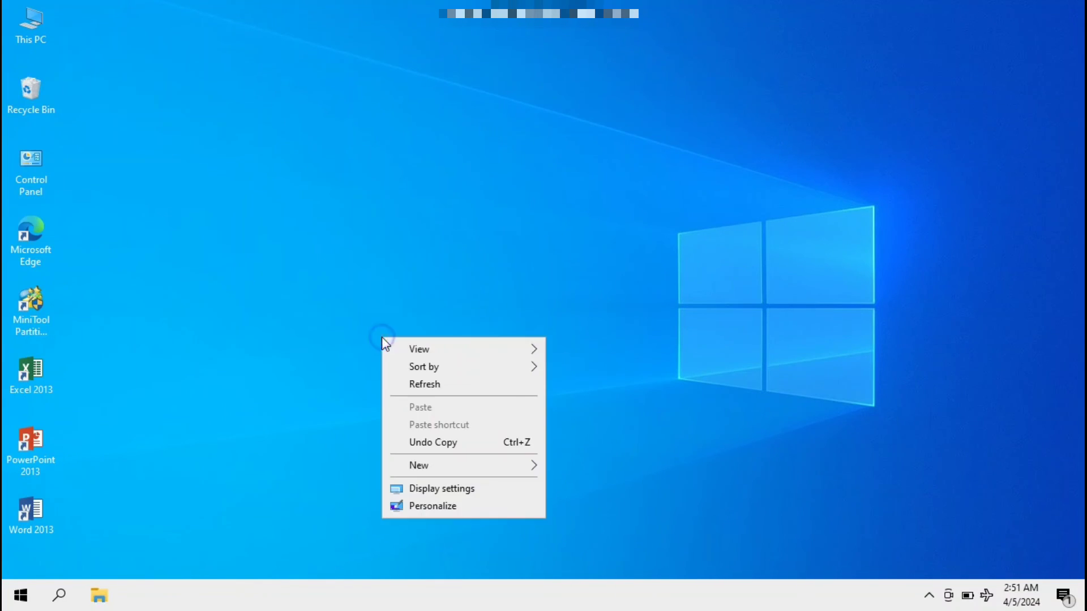
click(419, 385)
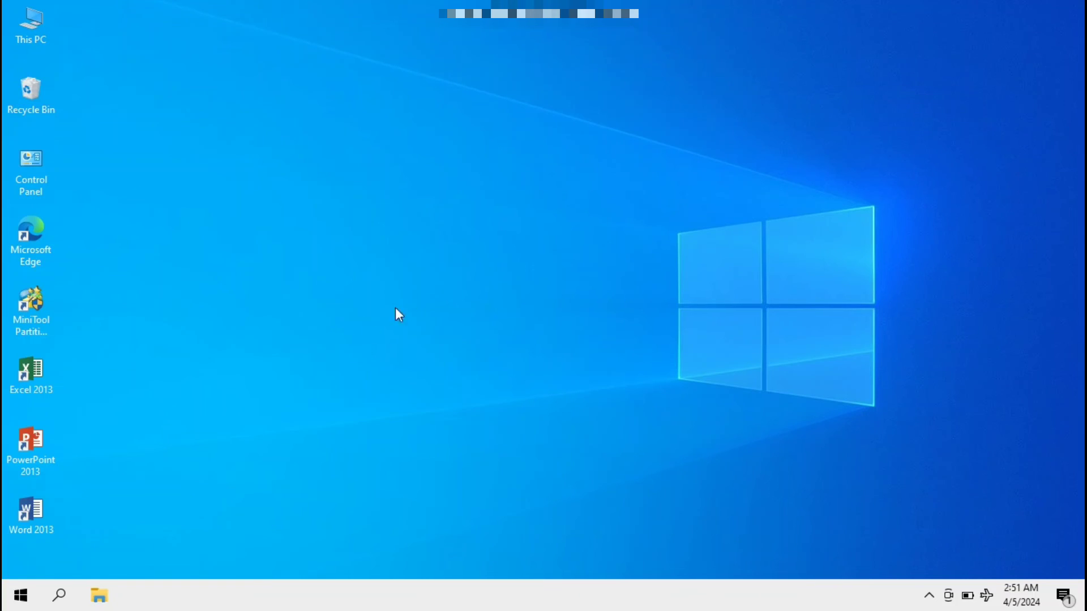
right_click(495, 202)
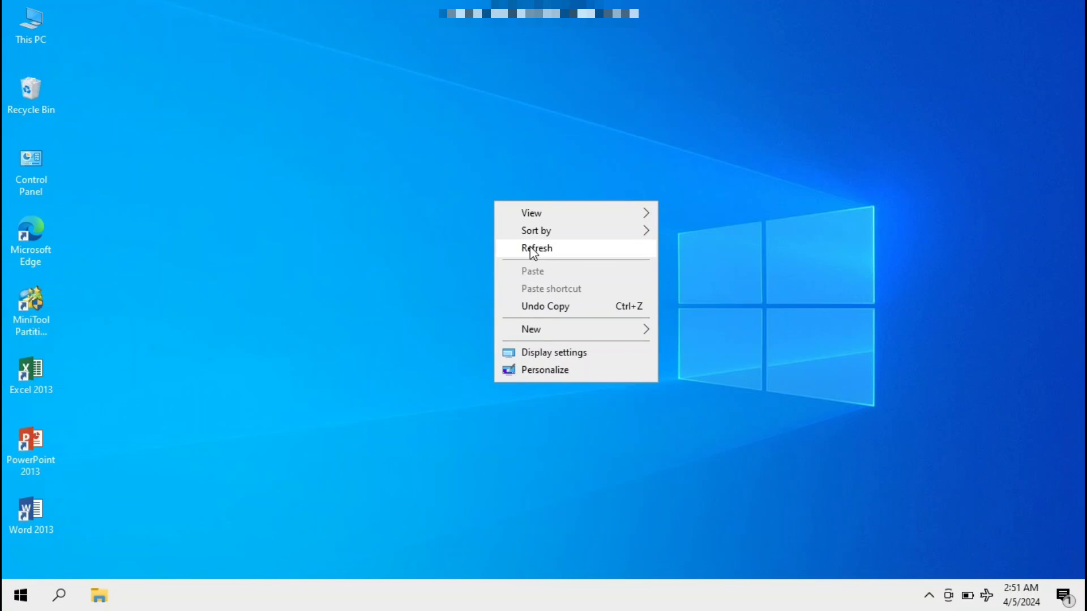